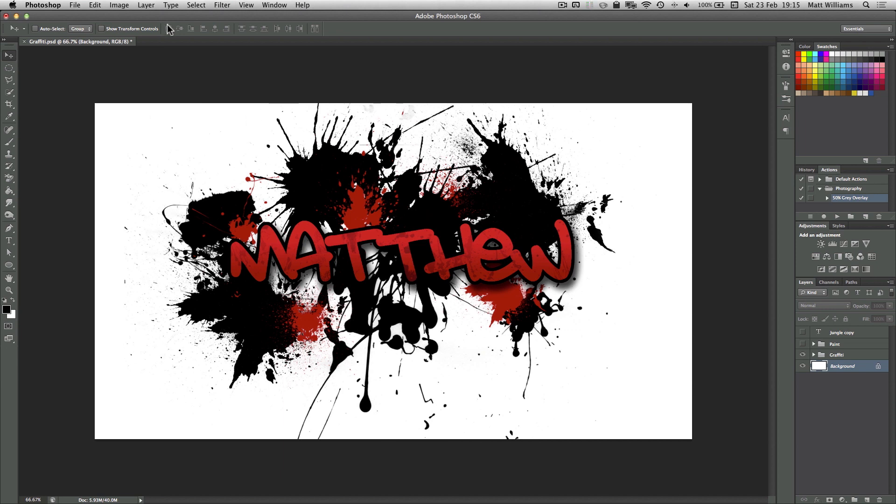
Create a new document named Graffiti Text, 1920 by 1080 pixels, with a white background
left_click(76, 5)
left_click(84, 16)
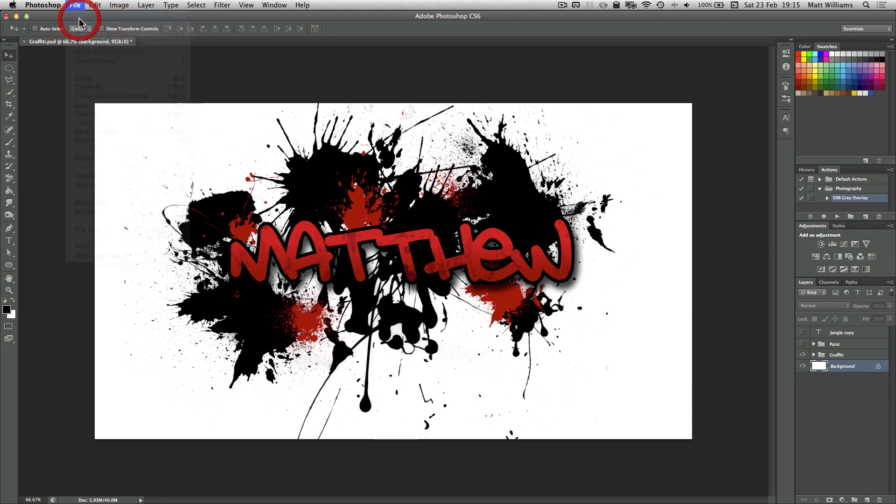
type("Graffiti")
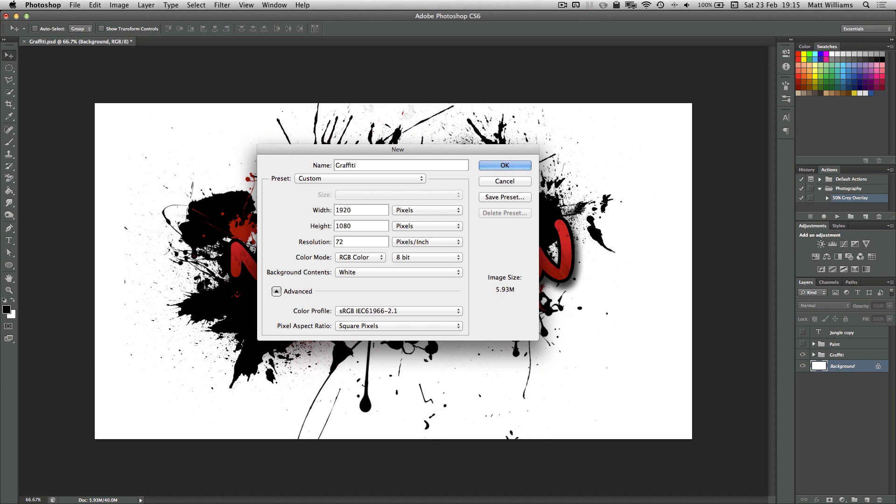
type(" Text")
key("Tab")
left_click(363, 225)
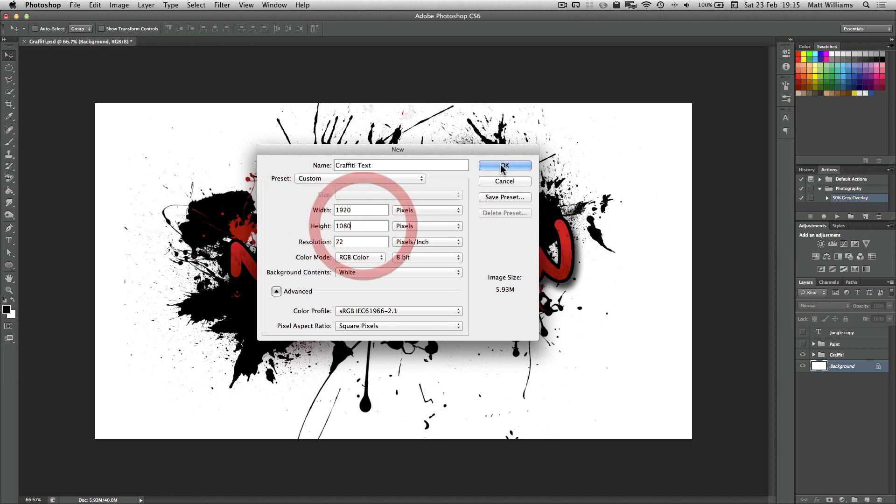
left_click(505, 165)
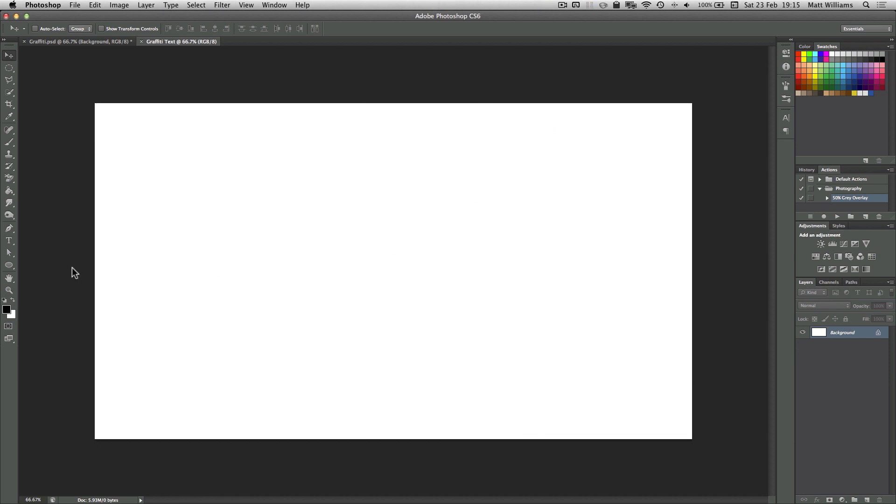
Add a text layer on the canvas containing the first name in capital letters
left_click(9, 241)
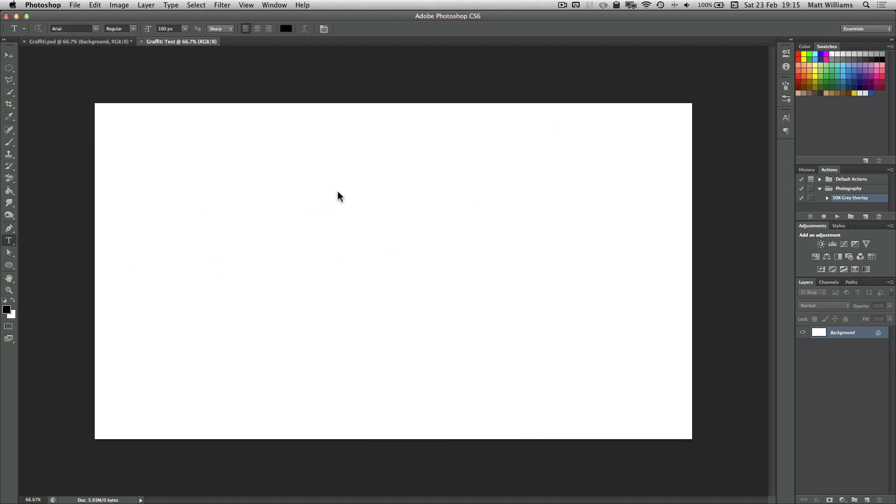
left_click(306, 237)
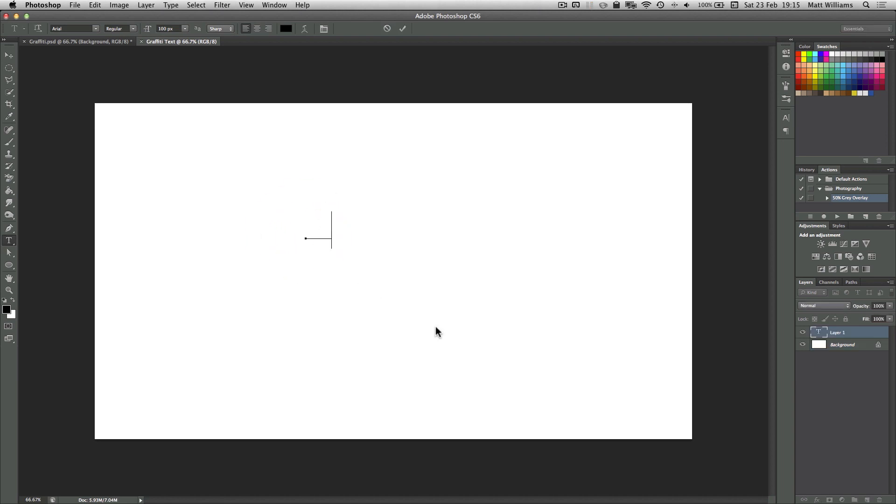
type("MATTHEW")
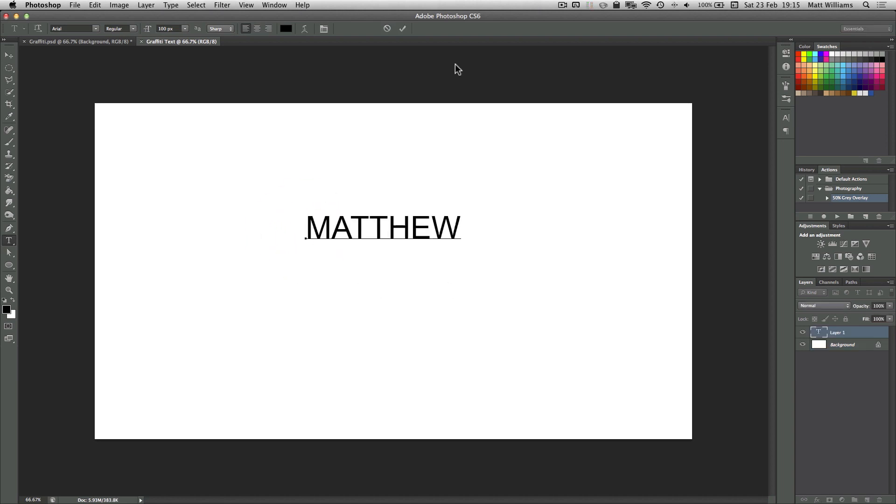
left_click(403, 28)
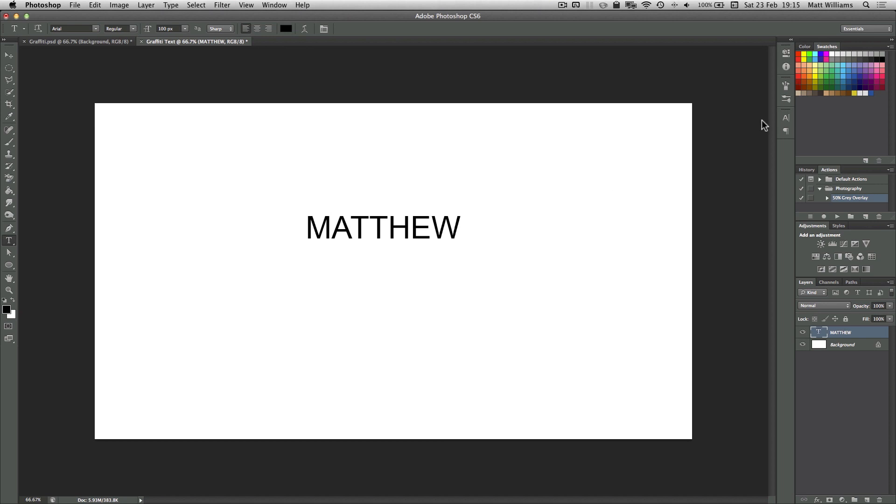
Set the name text to the Amsterdam Graffiti font at 350 px and move it to the middle of the canvas
left_click(786, 117)
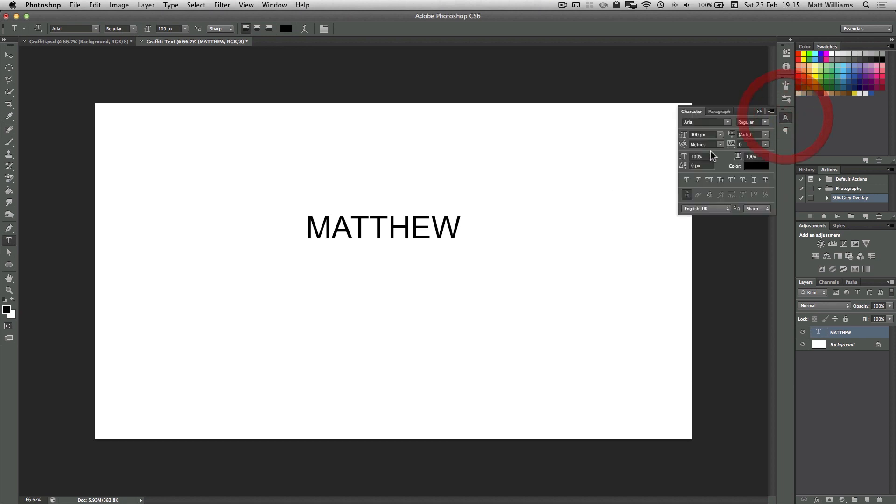
left_click(729, 122)
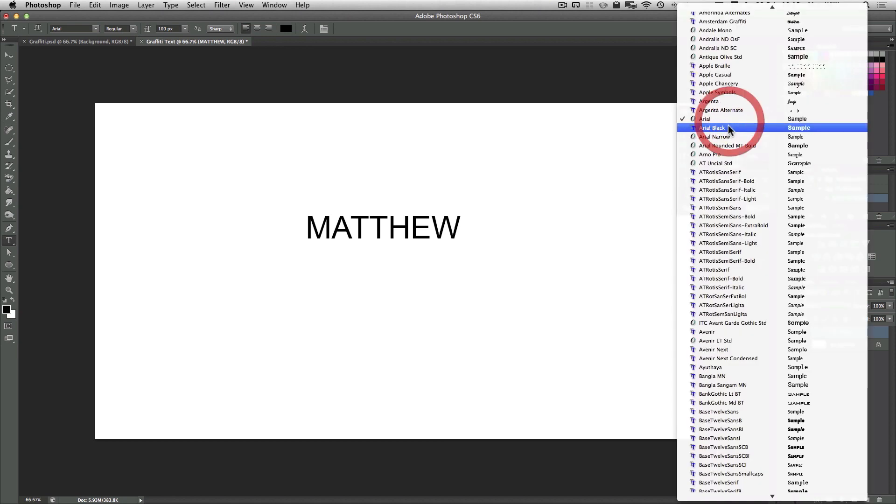
left_click(742, 23)
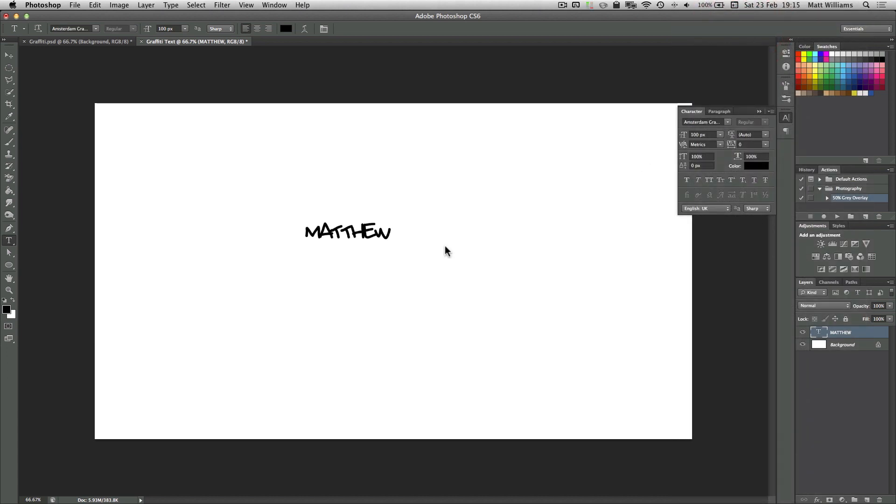
left_click(697, 135)
type("350")
key("Return")
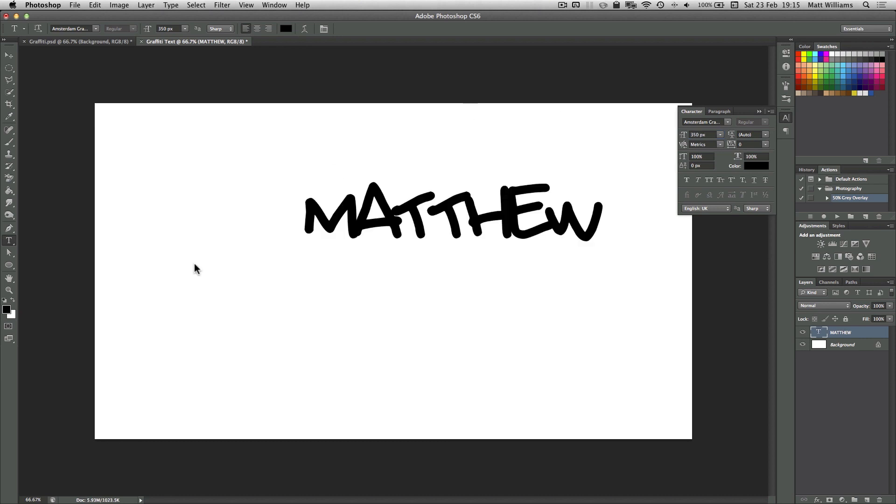
left_click(9, 55)
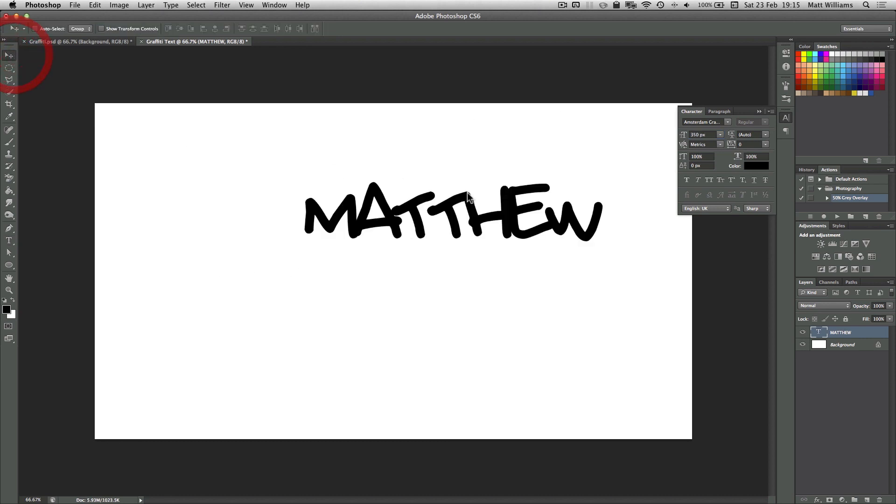
left_click_drag(465, 213, 409, 245)
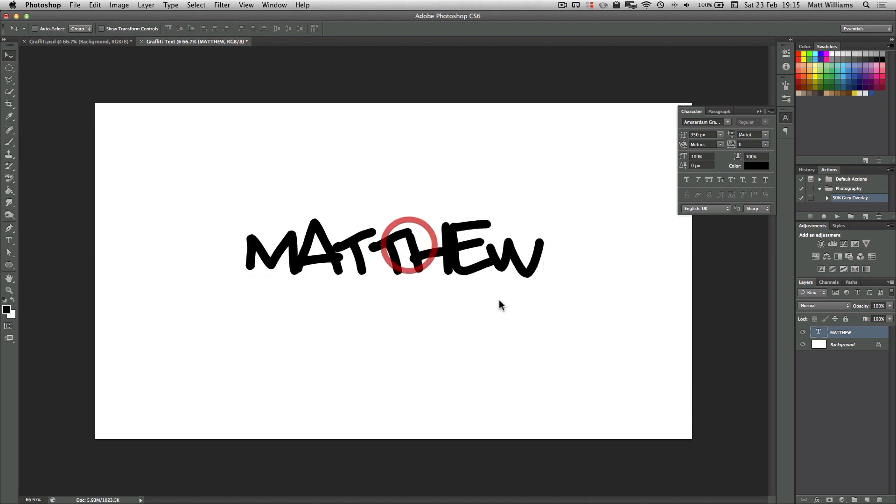
Load the text layer's pixels as a selection
left_click(817, 334, "super")
right_click(816, 333)
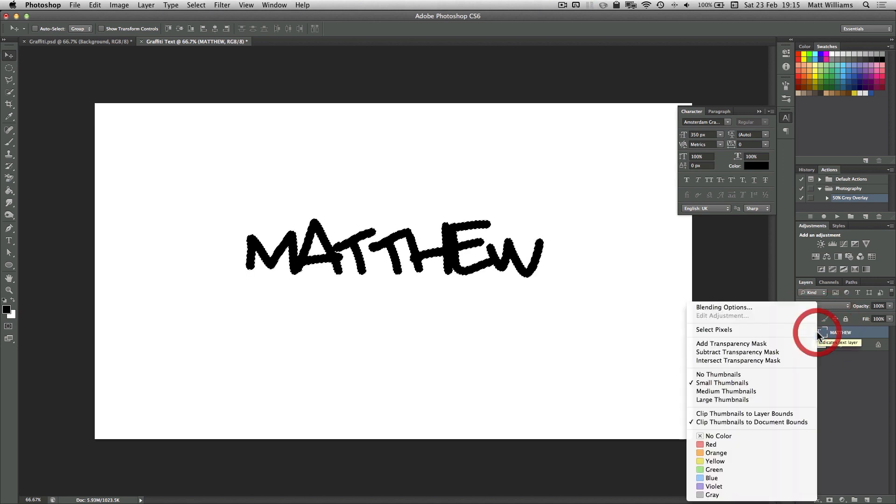
left_click(775, 330)
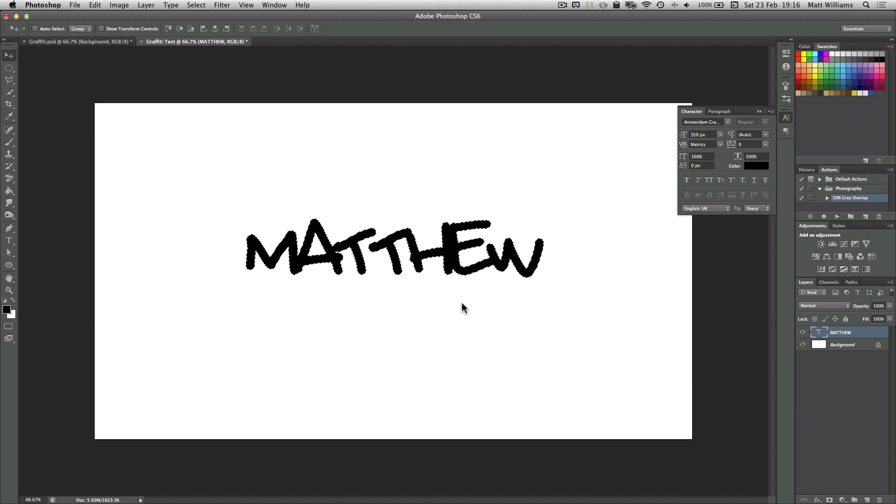
Set the foreground colour to a bright red with RGB values 200, 20, 20
left_click(7, 310)
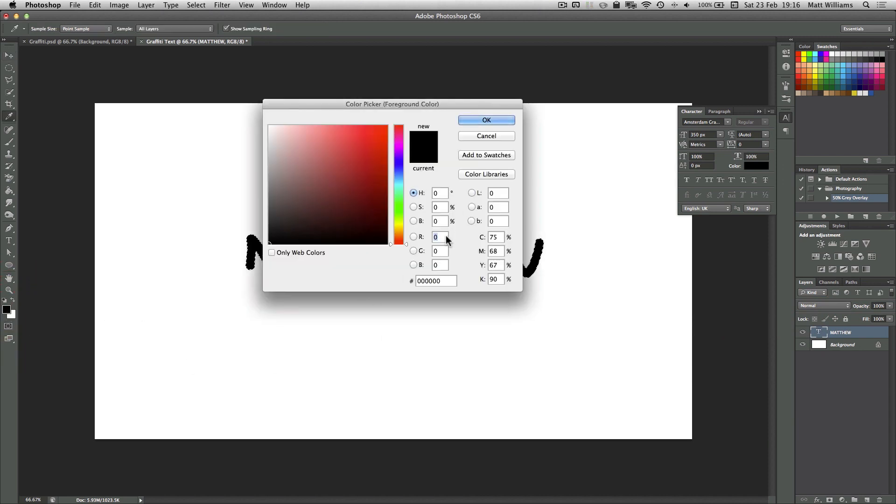
type("200")
key("Tab")
type("20")
key("Tab")
type("20")
left_click(478, 119)
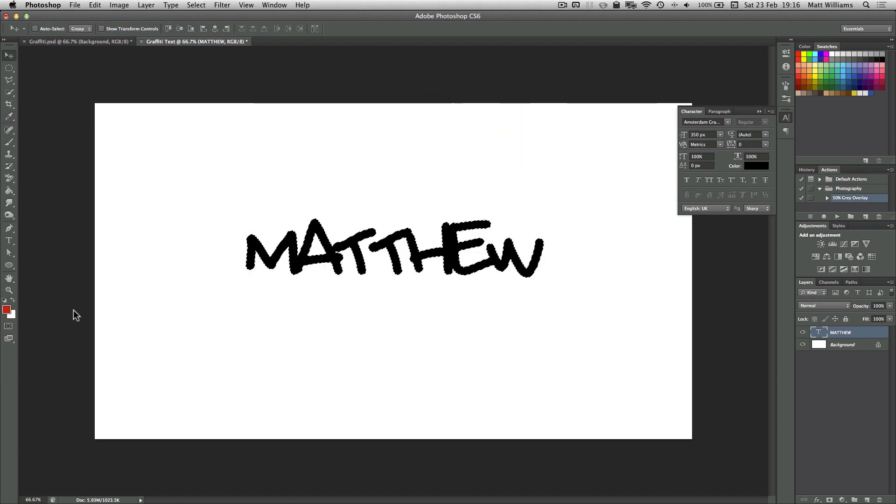
Set the background colour to a dark red with RGB values 140, 12, 12
left_click(11, 314)
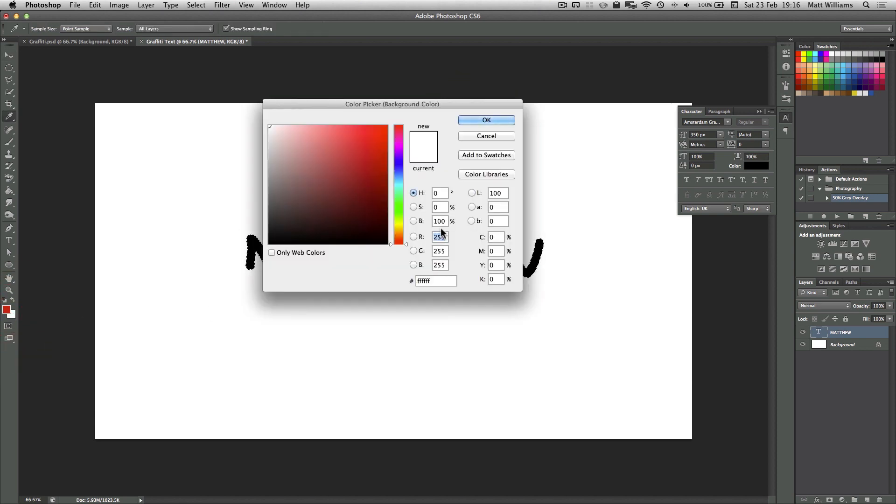
type("140")
key("Tab")
type("12")
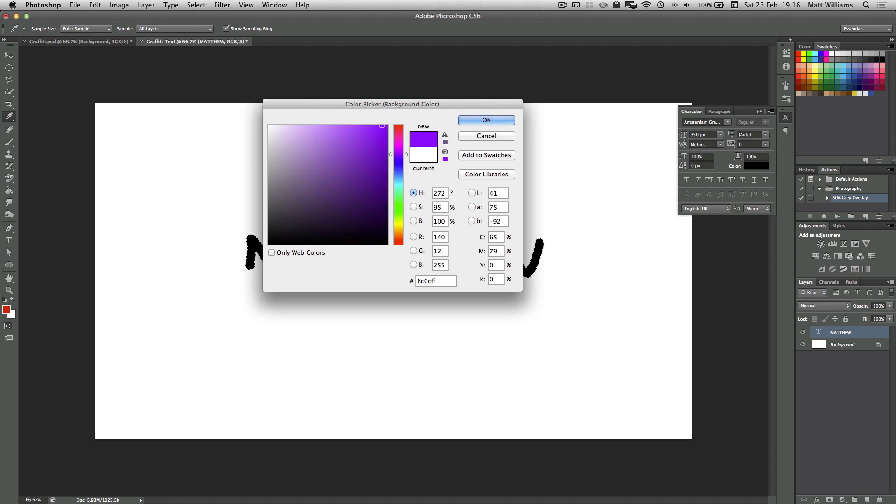
key("Tab")
type("12")
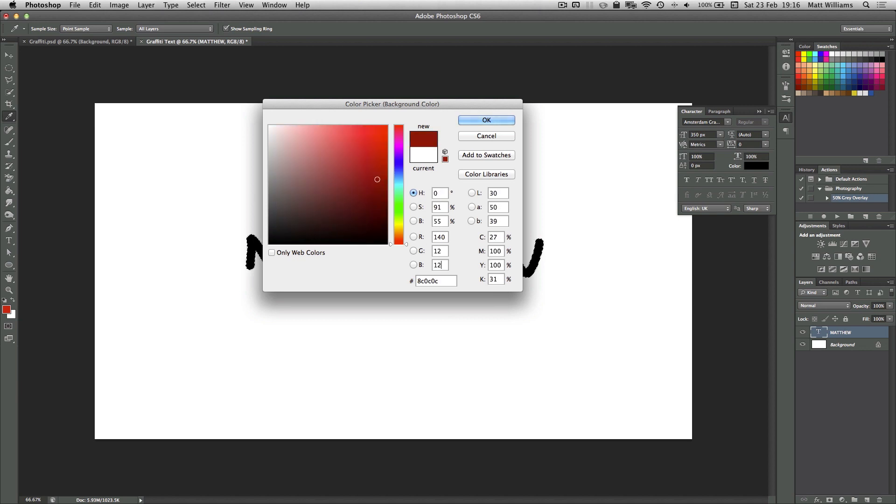
left_click(488, 120)
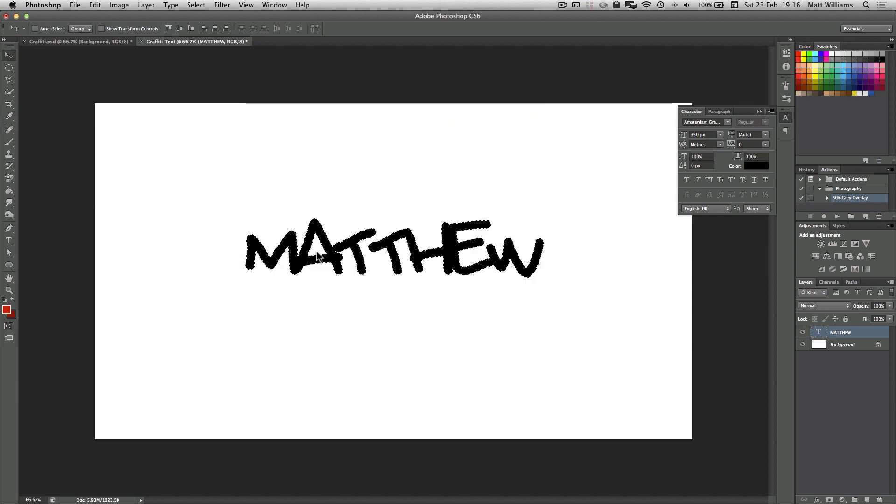
Add a new layer named Text and fill the lettering selection with a vertical linear gradient from bright red down to dark red
left_click(9, 192)
left_click_drag(15, 191, 61, 190)
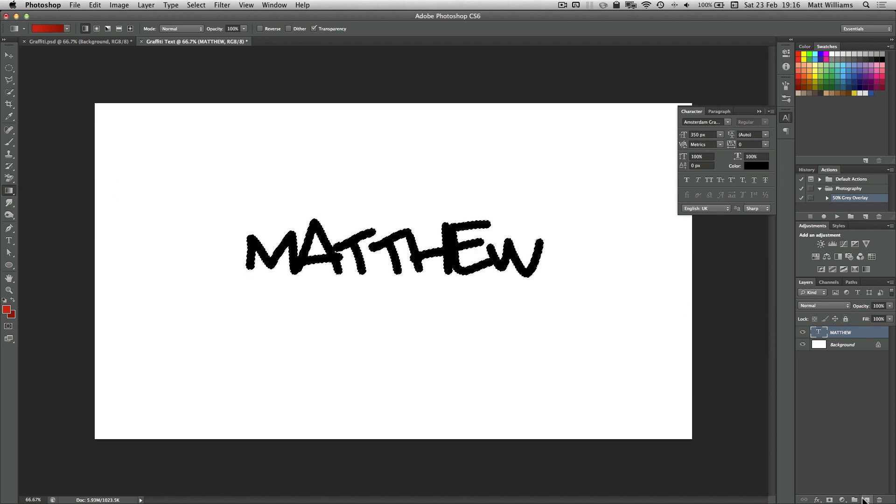
left_click(868, 500)
double_click(838, 332)
type("Text")
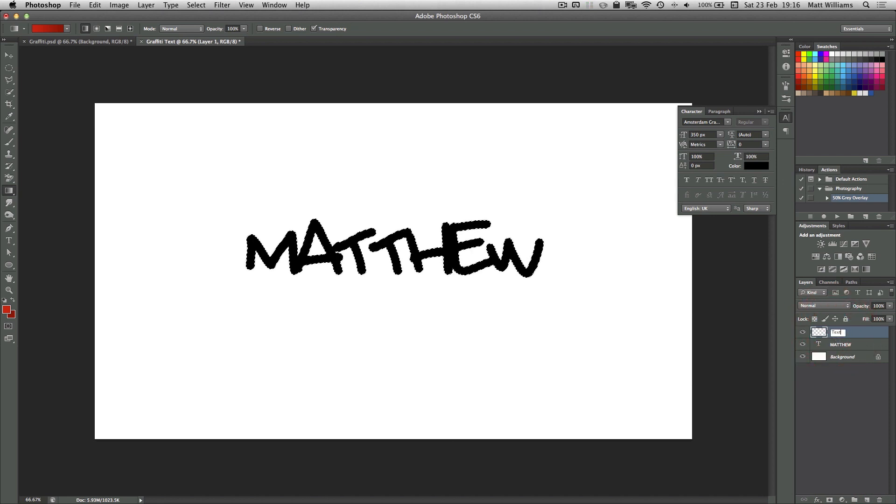
key("Return")
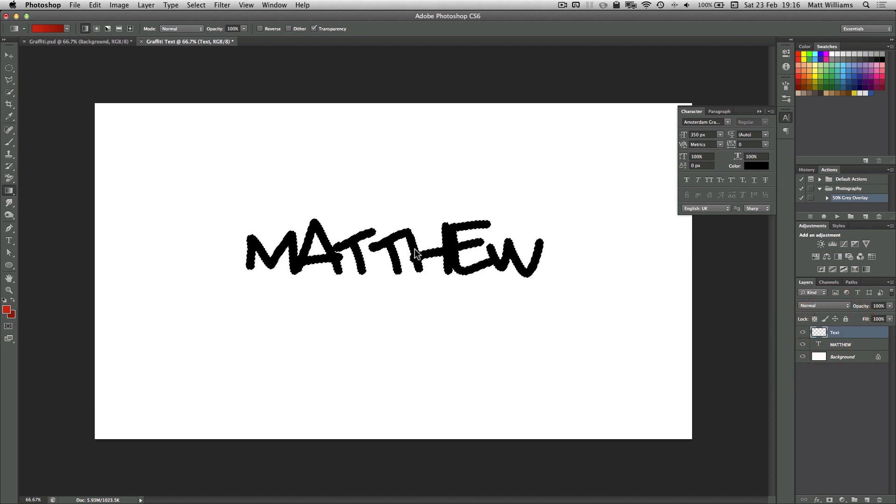
left_click_drag(375, 219, 375, 273)
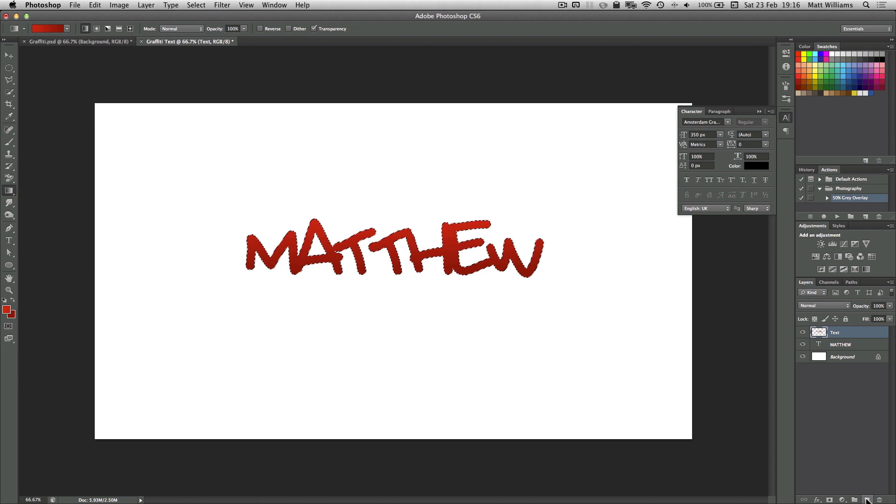
Add a new layer named Outline above the Text layer
left_click(867, 500)
double_click(837, 331)
type("Gutline")
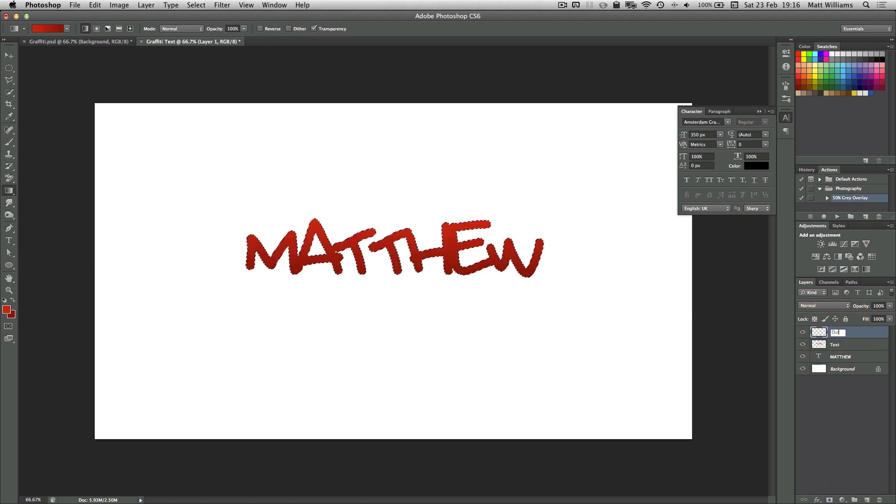
key("Return")
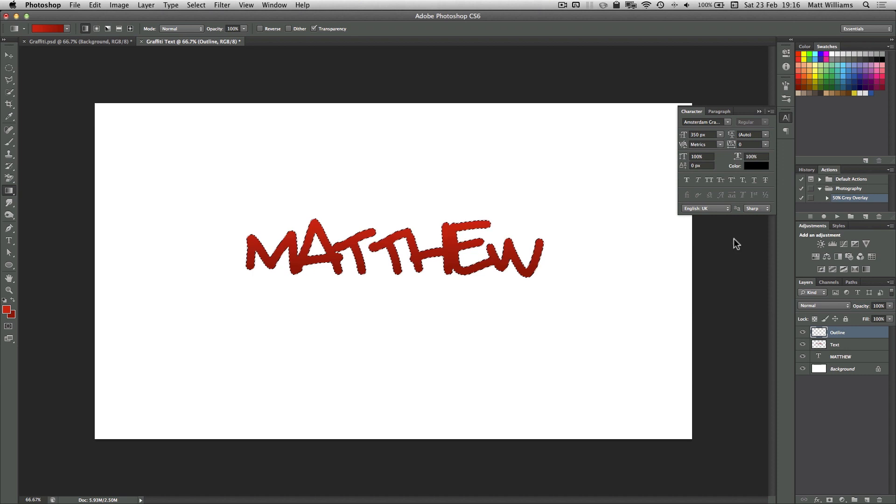
Expand the lettering selection by 10 pixels
left_click(196, 5)
mouse_move(198, 122)
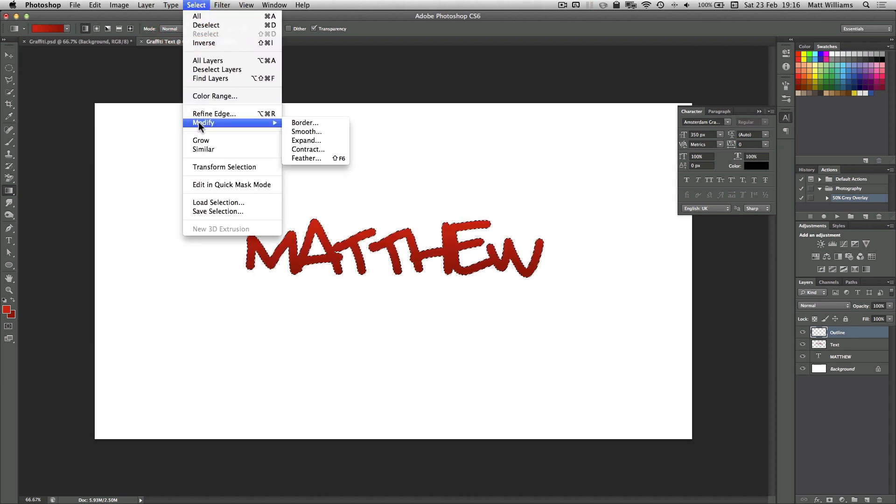
left_click(325, 141)
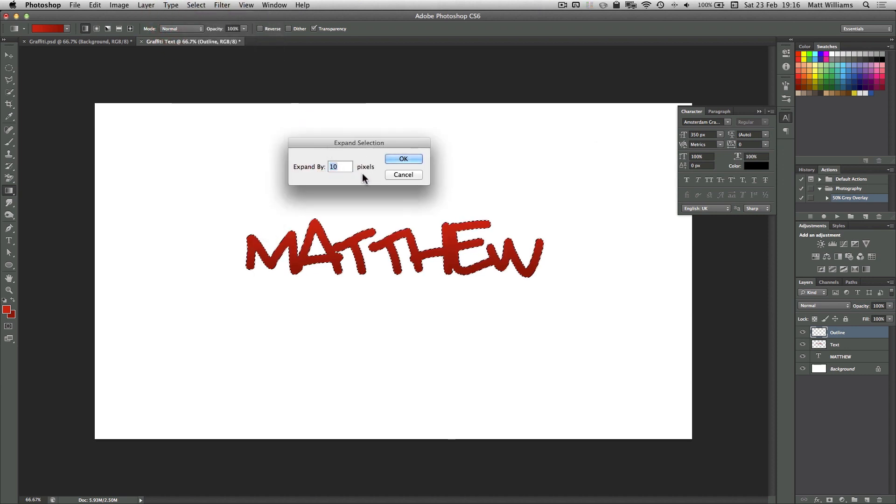
left_click(407, 159)
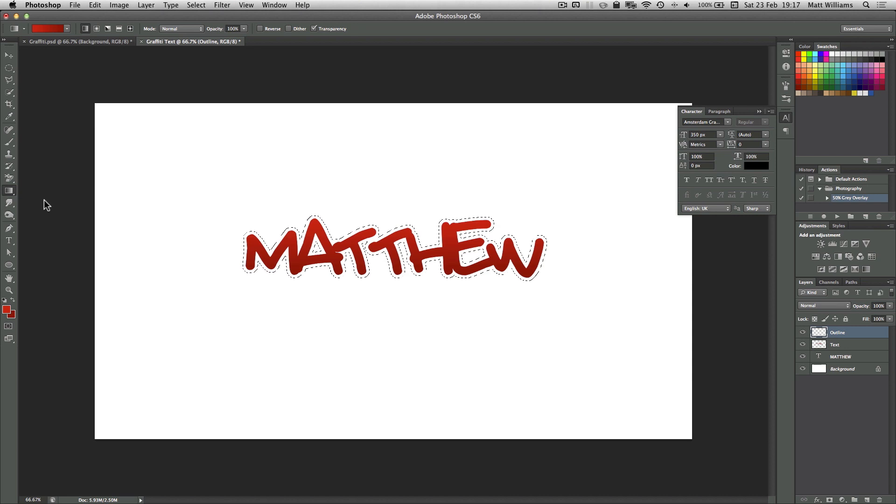
Fill the expanded selection on the Outline layer with default black using the Paint Bucket, deselect, and move the layer below the Text layer
left_click(4, 300)
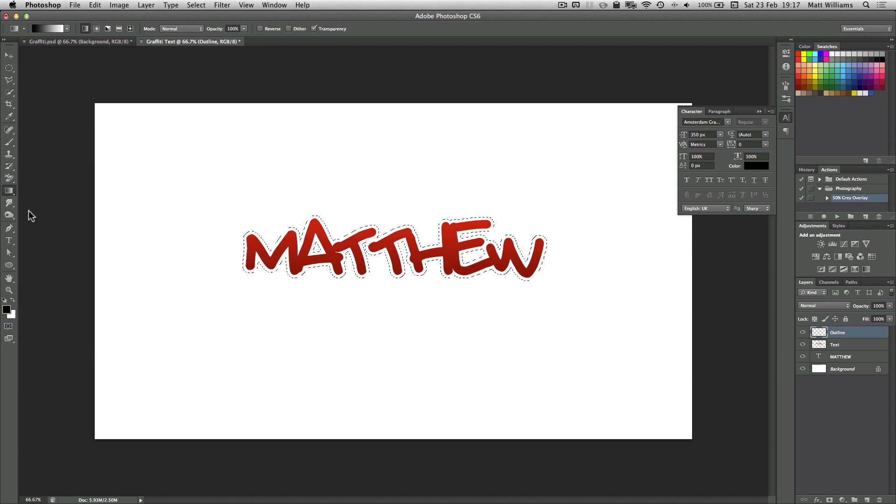
left_click_drag(8, 192, 45, 198)
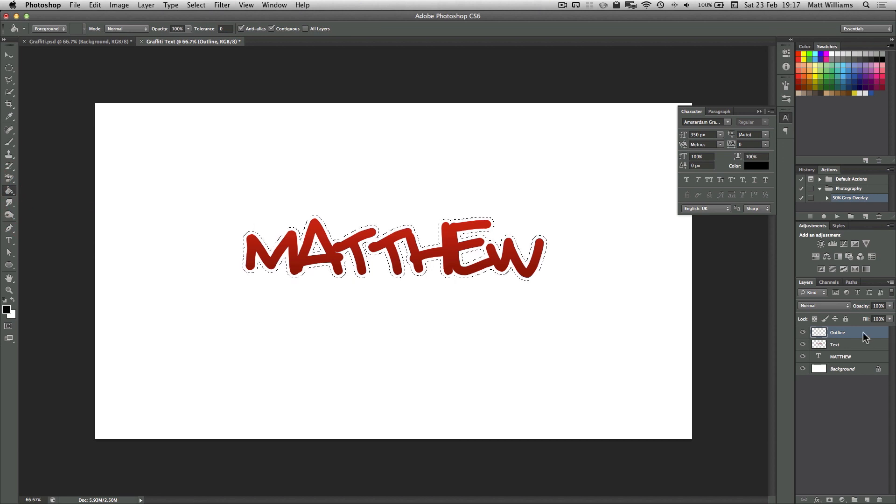
left_click(390, 245)
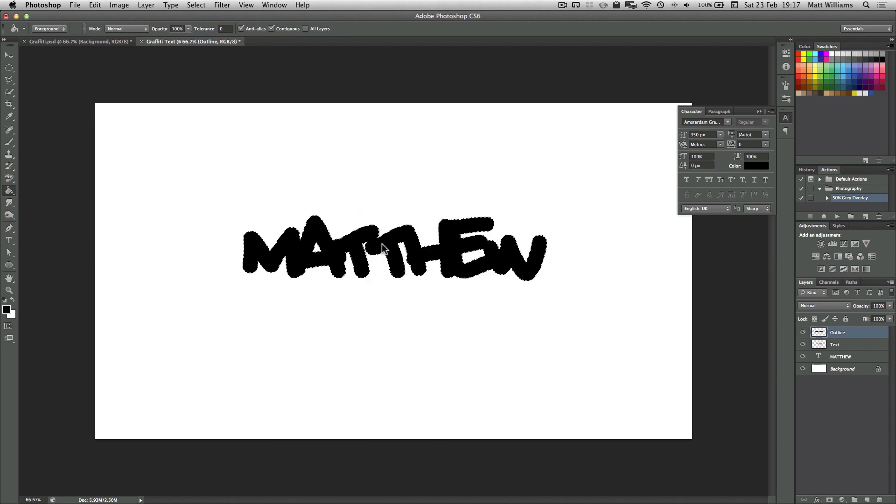
left_click(197, 5)
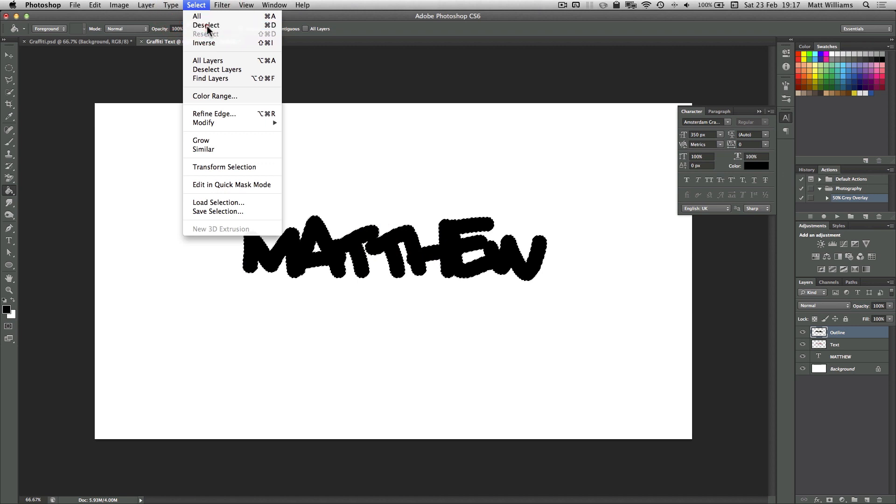
left_click(206, 25)
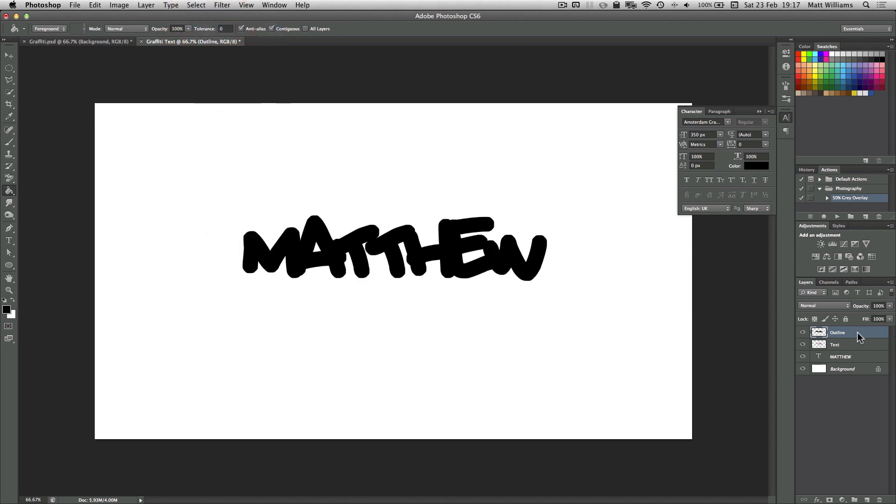
left_click_drag(858, 335, 856, 349)
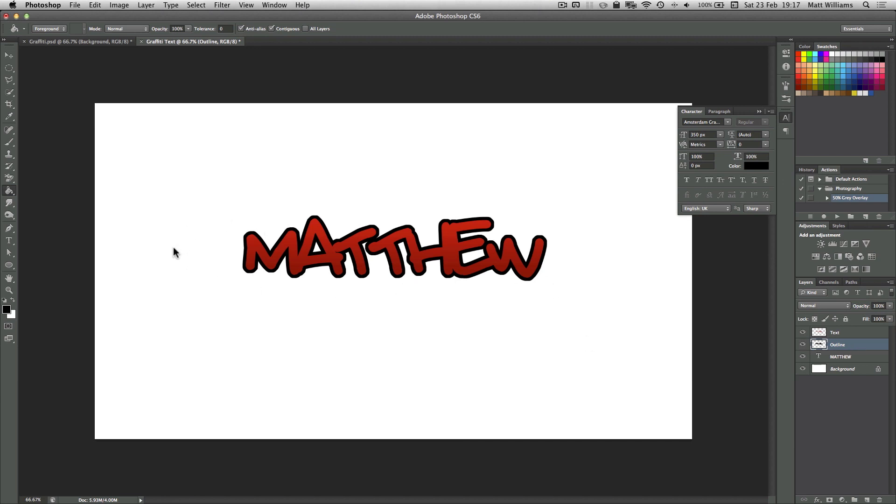
Apply a drop shadow to the Outline layer with distance 20 px, spread 15% and size 25 px
right_click(872, 348)
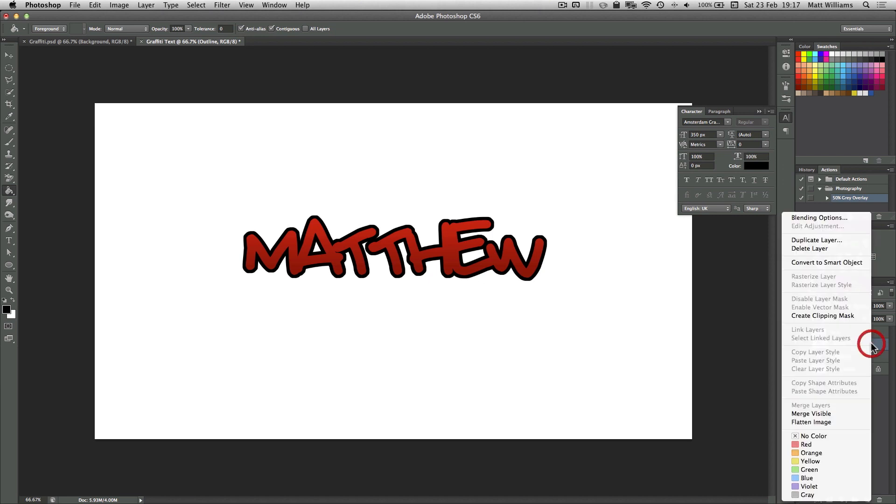
left_click(830, 218)
left_click(576, 344)
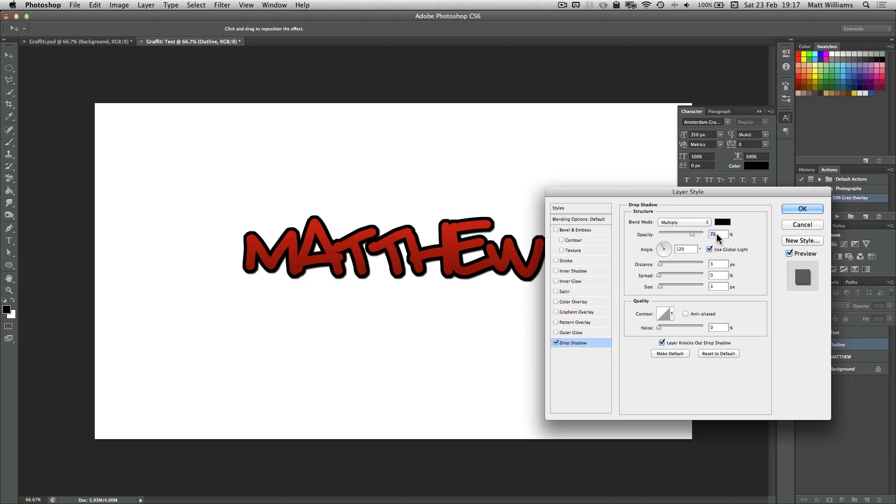
left_click(718, 264)
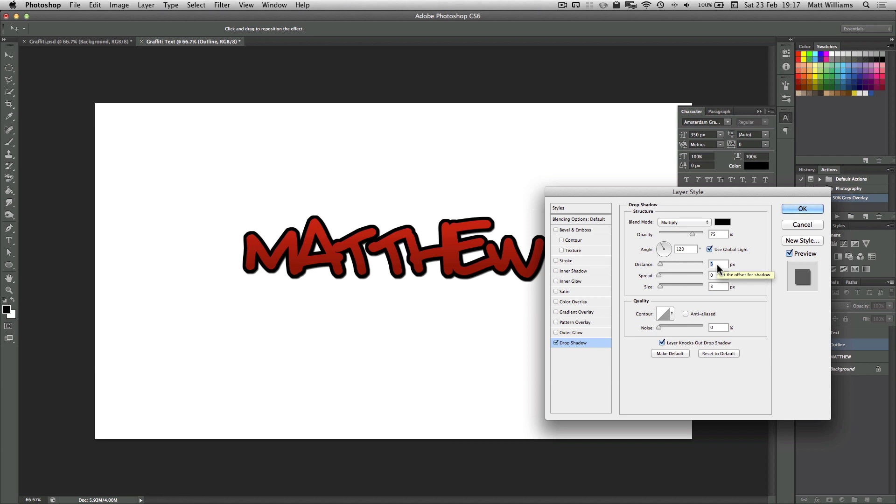
type("20")
key("Tab")
type("15")
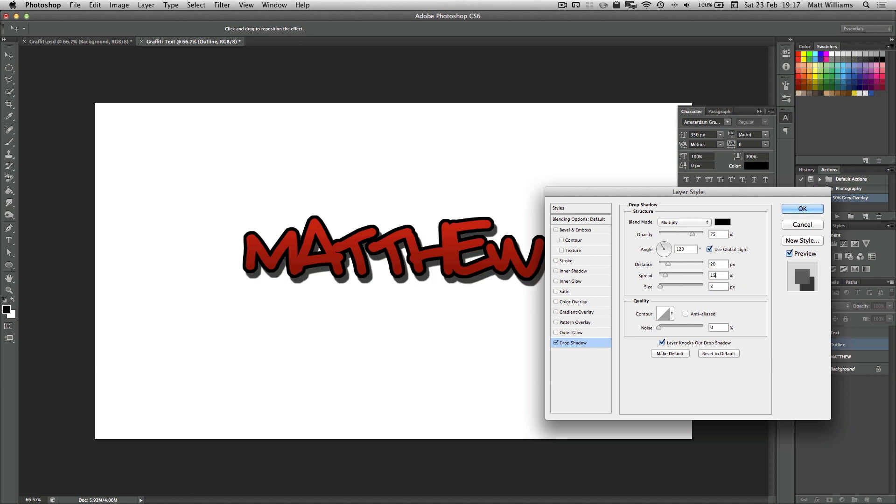
key("Tab")
type("25")
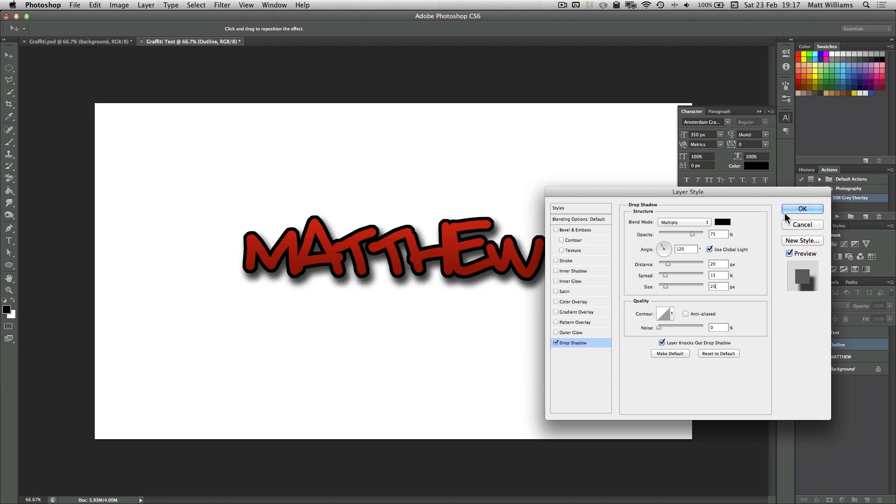
left_click(802, 209)
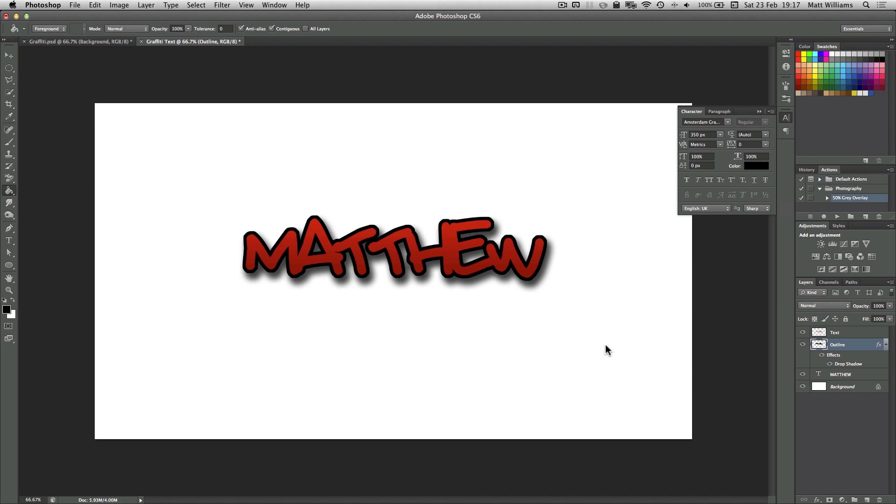
Add a new layer beneath the Outline layer and stamp the 821 px paint splatter brush in black above the left half of the lettering
left_click(868, 500)
left_click_drag(851, 341, 853, 373)
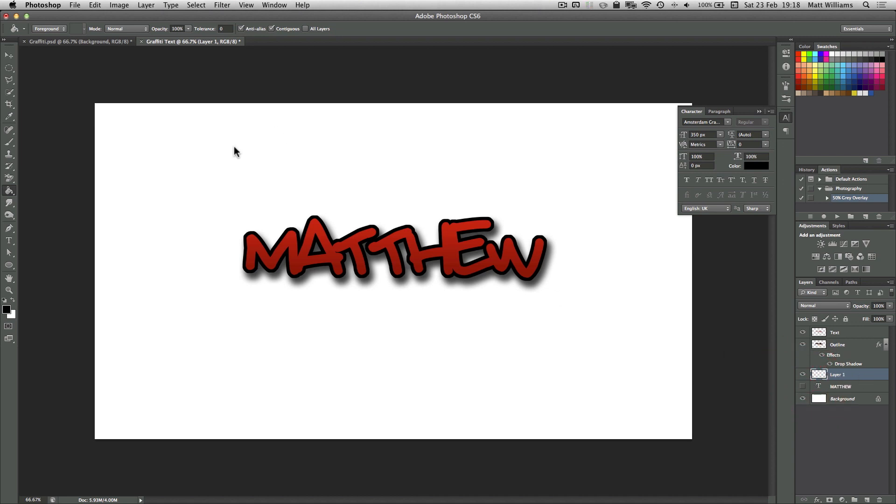
left_click(7, 144)
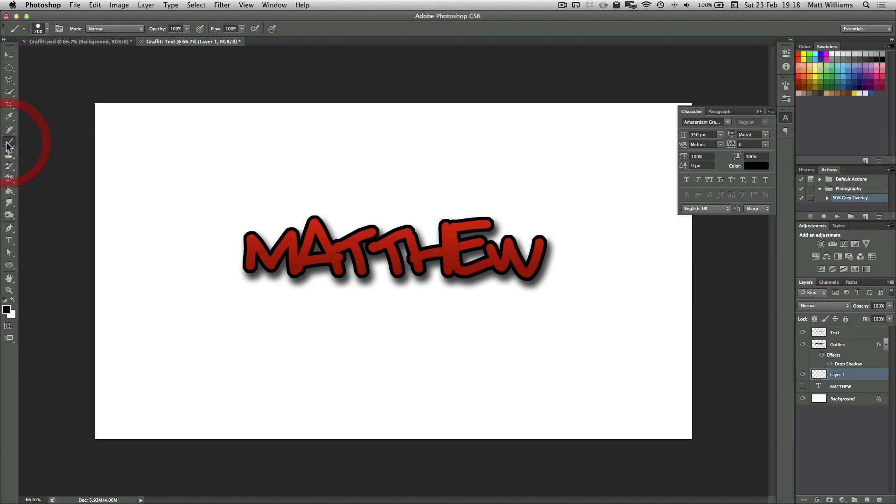
left_click(47, 29)
left_click_drag(331, 102, 333, 130)
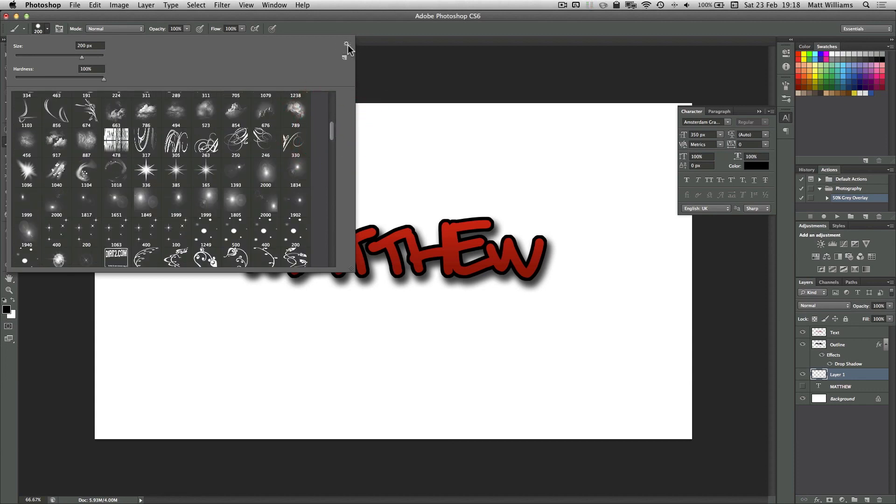
left_click(347, 46)
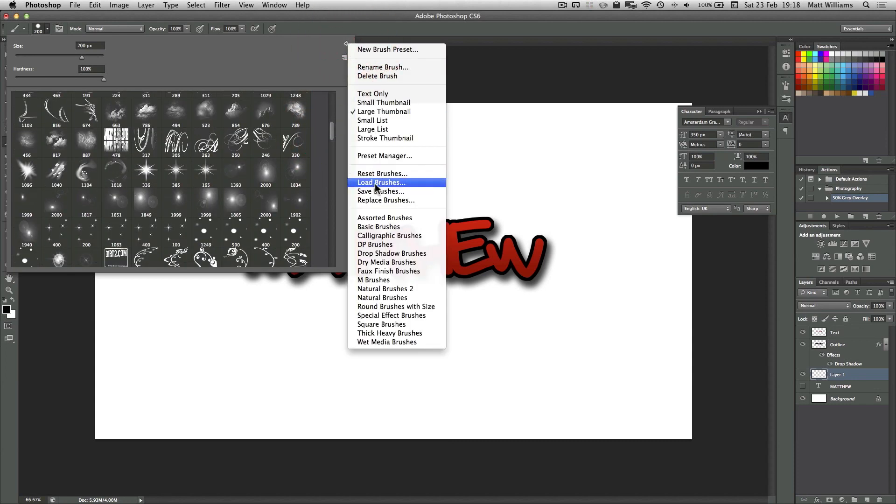
left_click(282, 53)
left_click_drag(331, 125, 317, 233)
double_click(264, 126)
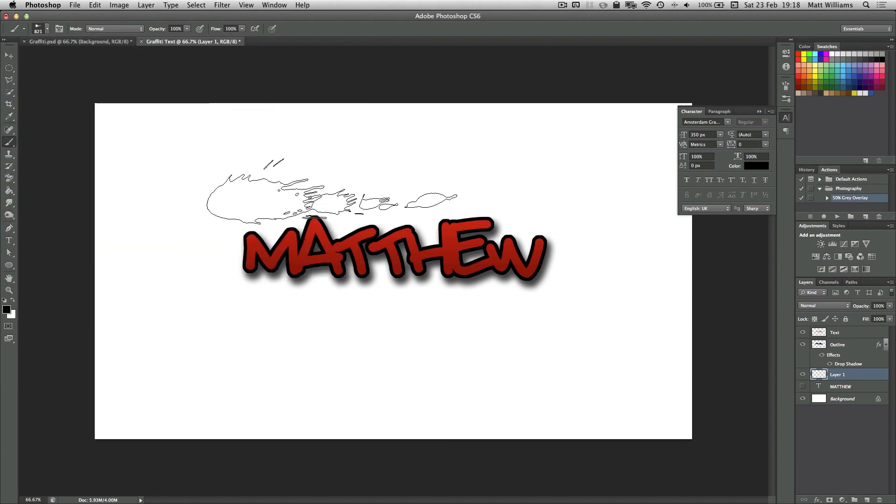
left_click(330, 188)
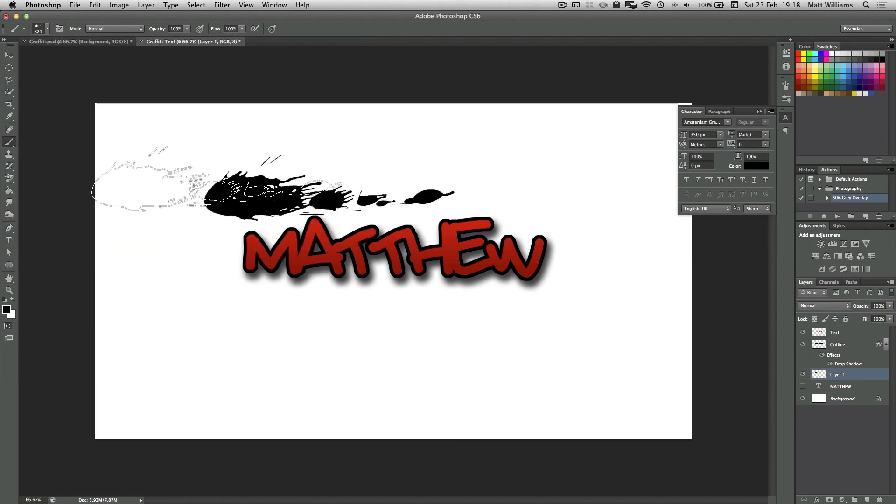
Stamp the 2444 px droplet brush, reduced to 447 px, around the upper right end of the lettering
left_click(45, 26)
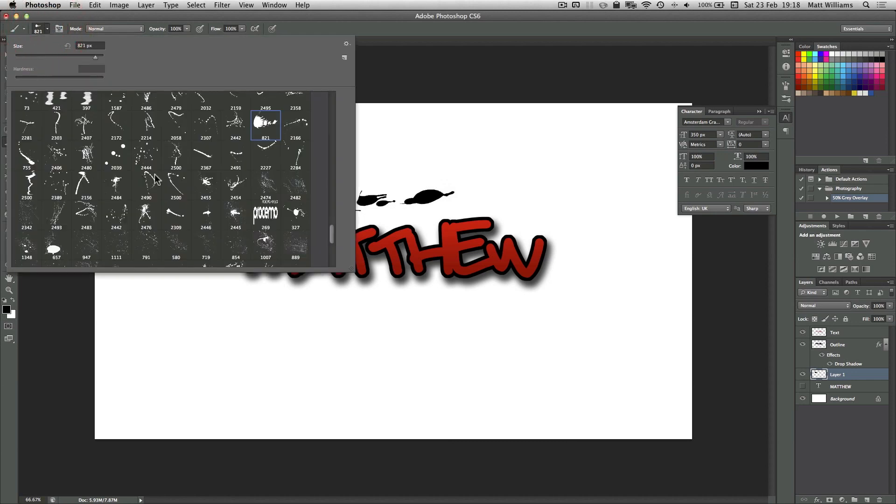
double_click(142, 155)
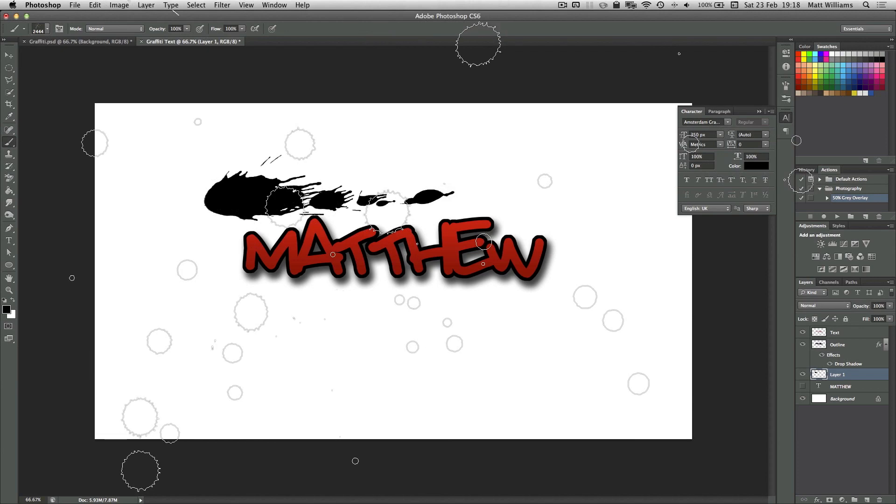
key("bracketleft")
key("bracketleft")
key("bracketleft")
key("bracketleft")
key("bracketleft")
key("bracketleft")
key("bracketleft")
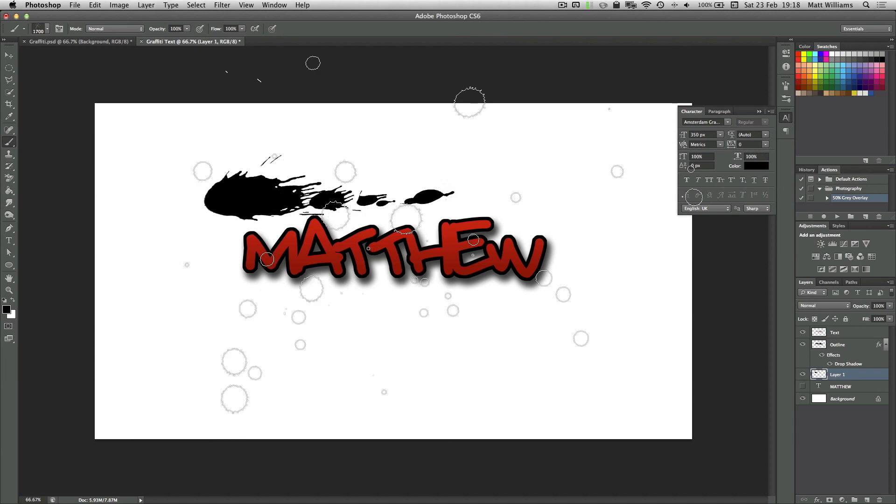
key("bracketleft")
key("bracketleft")
key("bracketleft")
key("bracketleft")
left_click(47, 29)
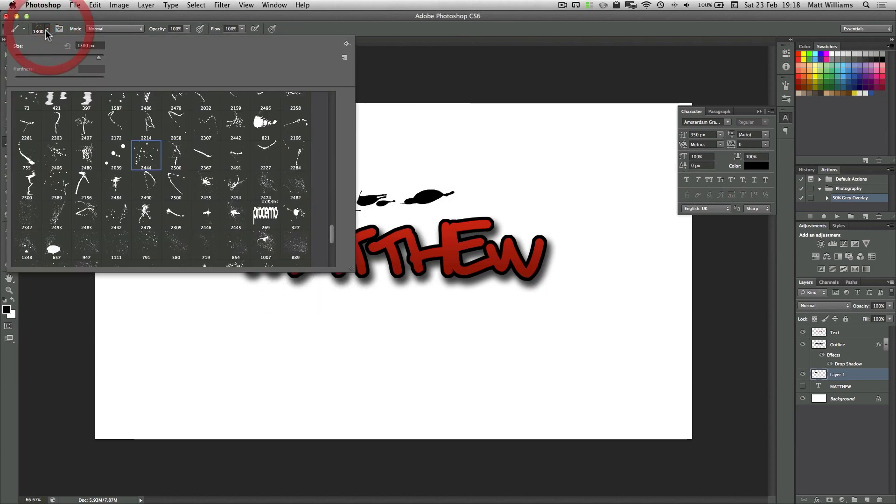
left_click_drag(97, 57, 96, 57)
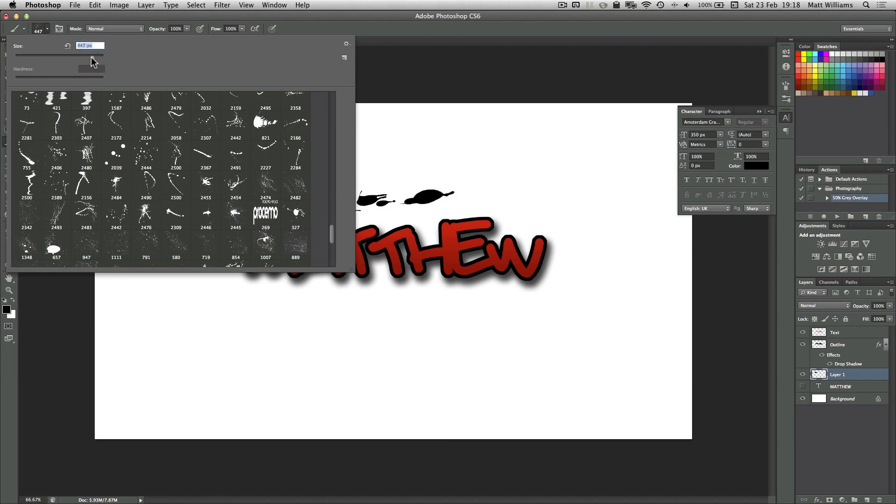
left_click(48, 29)
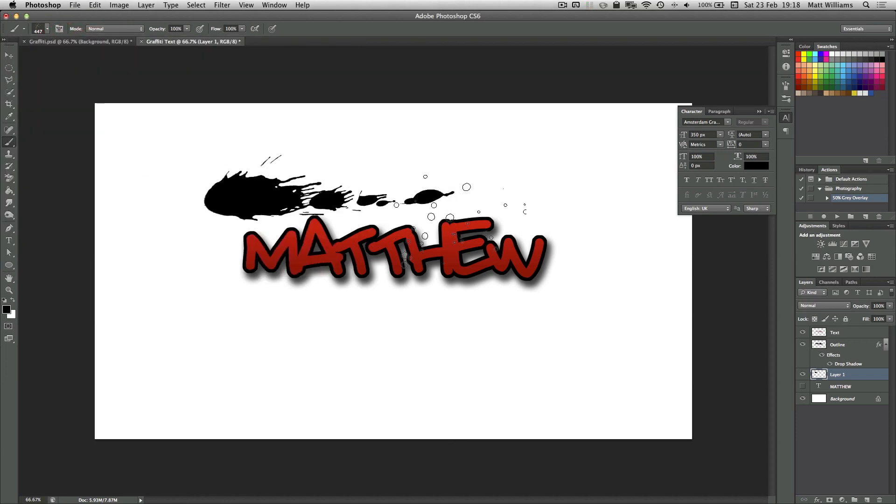
Stamp the 2480 px dripping splatter brush, reduced to 800 px, behind the first A of the lettering
left_click(47, 30)
double_click(88, 156)
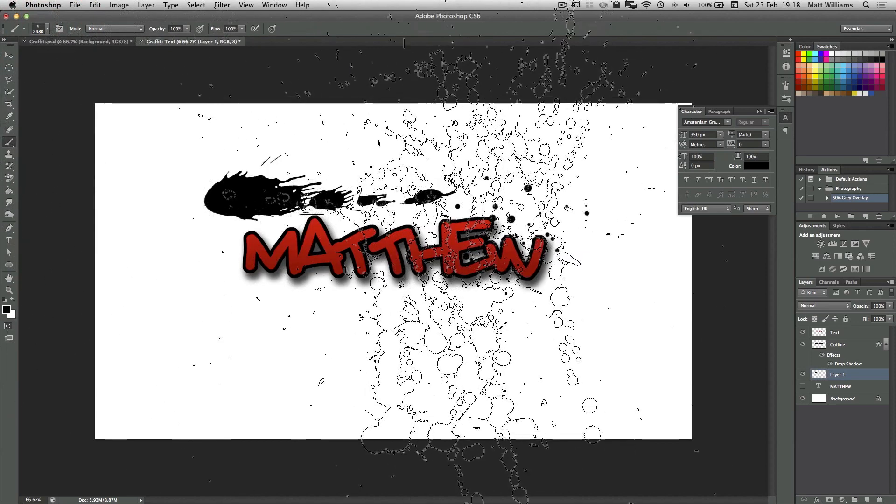
key("bracketleft")
key("bracketleft")
key("bracketleft")
key("bracketleft")
key("bracketleft")
key("bracketleft")
key("bracketleft")
key("bracketleft")
key("bracketleft")
key("bracketleft")
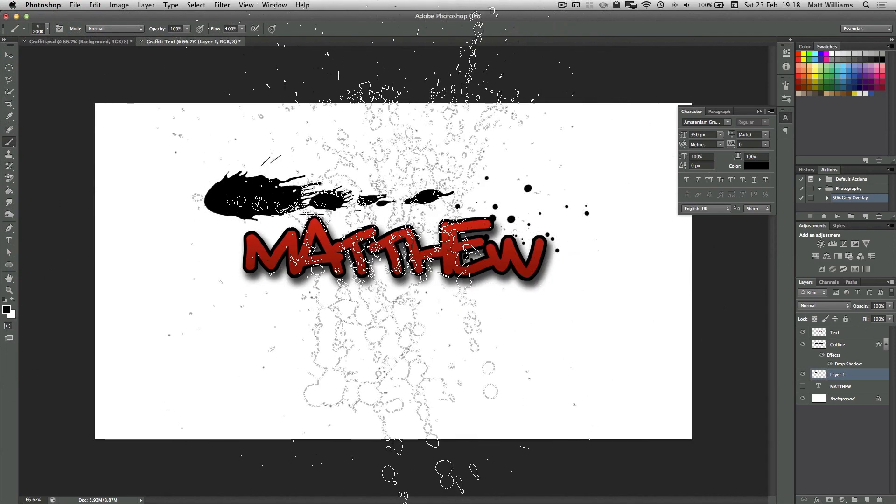
key("bracketleft")
key("bracketleft")
key("bracketleft")
key("bracketleft")
key("bracketleft")
key("bracketleft")
key("bracketleft")
key("bracketleft")
key("bracketleft")
key("bracketleft")
key("bracketleft")
key("bracketleft")
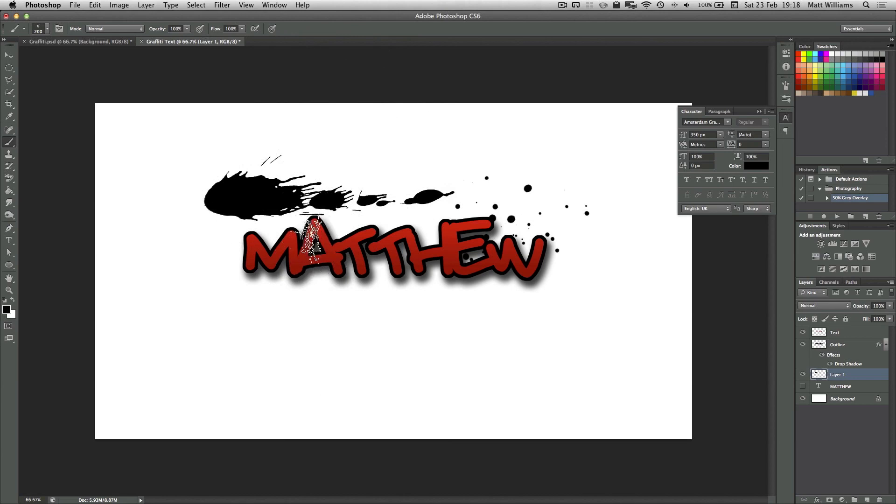
key("bracketright")
key("bracketright")
key("bracketright")
left_click(311, 245)
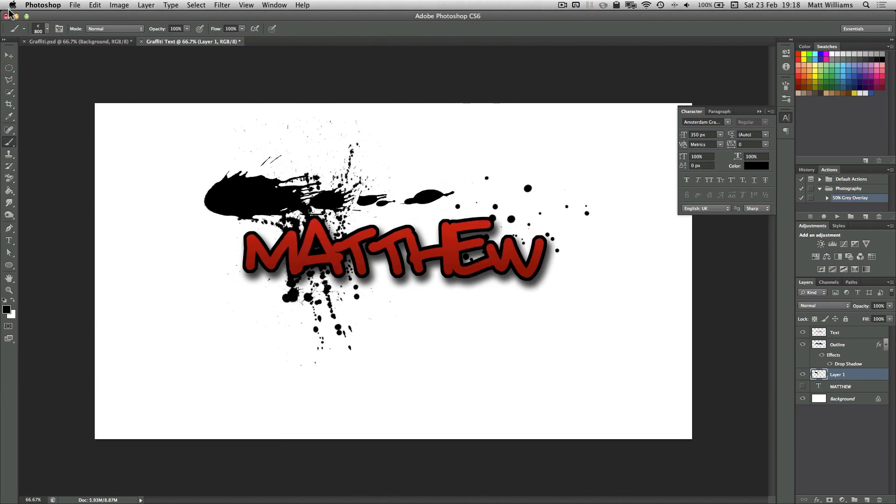
Stamp the 2156 px long paint drip brush, reduced to 1000 px, vertically behind the middle of the lettering
left_click(47, 29)
double_click(87, 183)
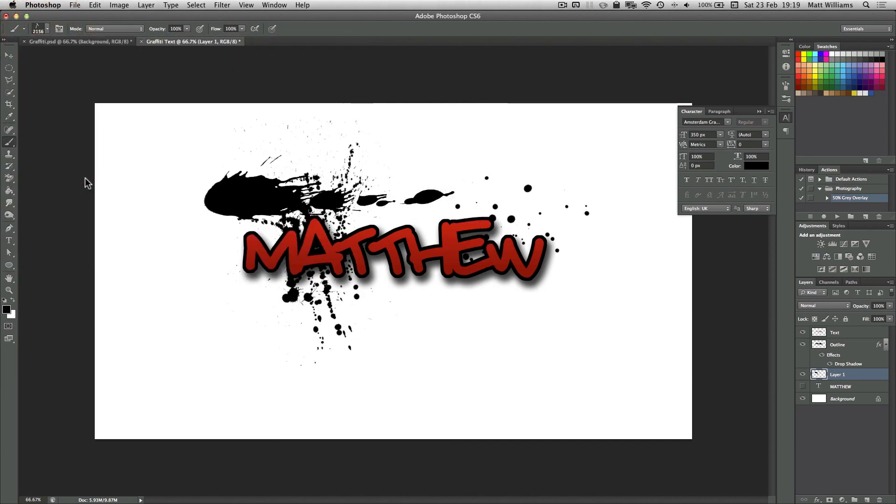
key("bracketleft")
key("bracketleft")
key("bracketleft")
key("bracketleft")
key("bracketleft")
key("bracketleft")
key("bracketleft")
key("bracketleft")
key("bracketleft")
key("bracketleft")
key("bracketleft")
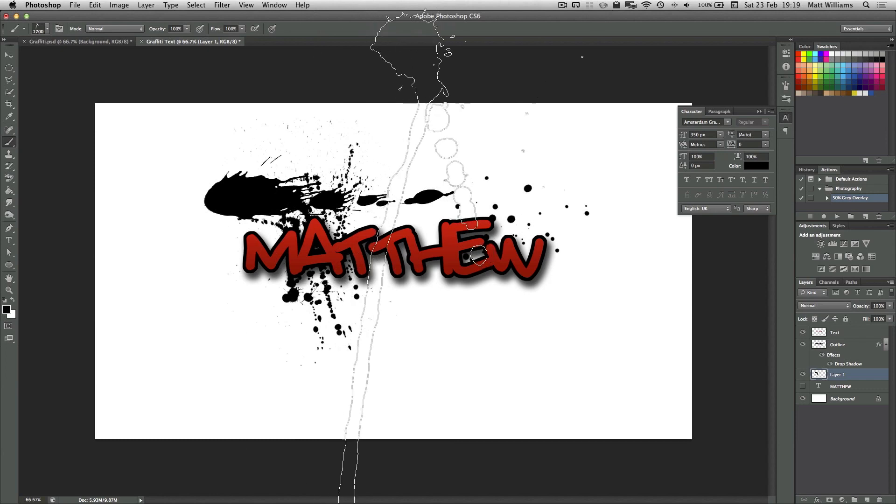
key("bracketleft")
left_click(393, 250)
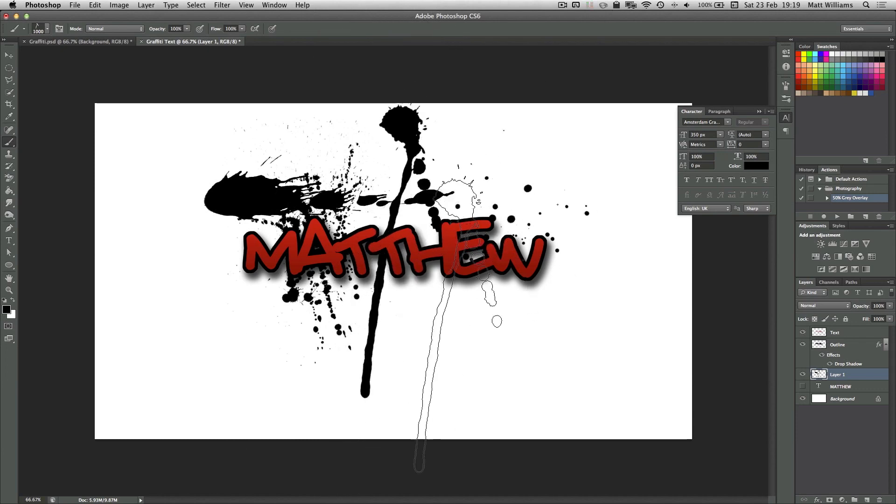
Stamp the 2480 px dripping splatter brush, reduced to 800 px, behind the left end of the lettering
left_click(47, 29)
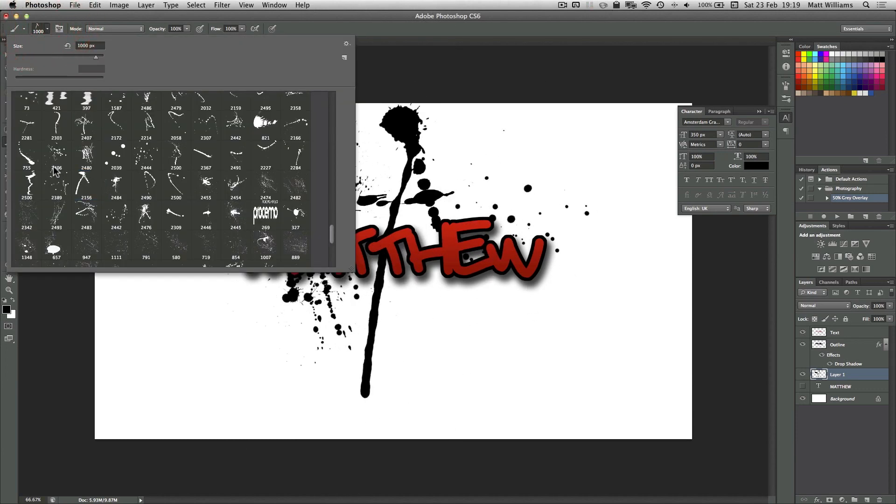
double_click(81, 152)
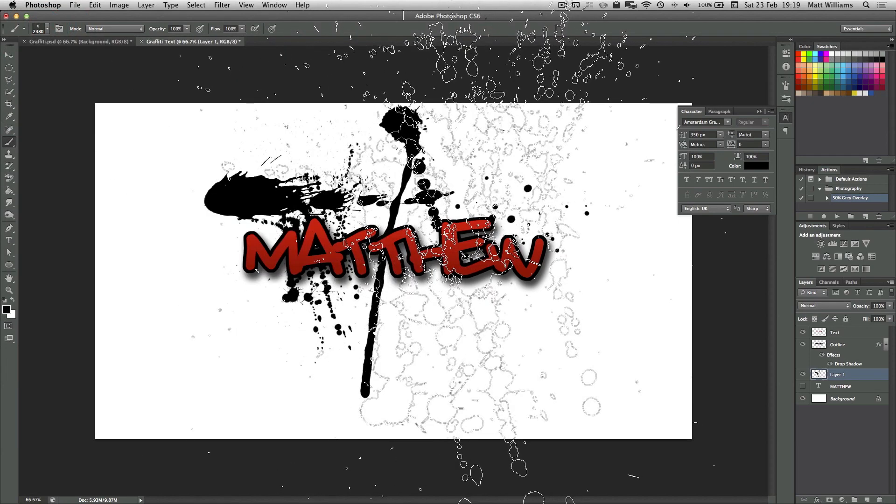
key("bracketleft")
key("bracketleft")
key("bracketleft")
key("bracketleft")
key("bracketleft")
key("bracketleft")
key("bracketleft")
key("bracketleft")
key("bracketleft")
key("bracketleft")
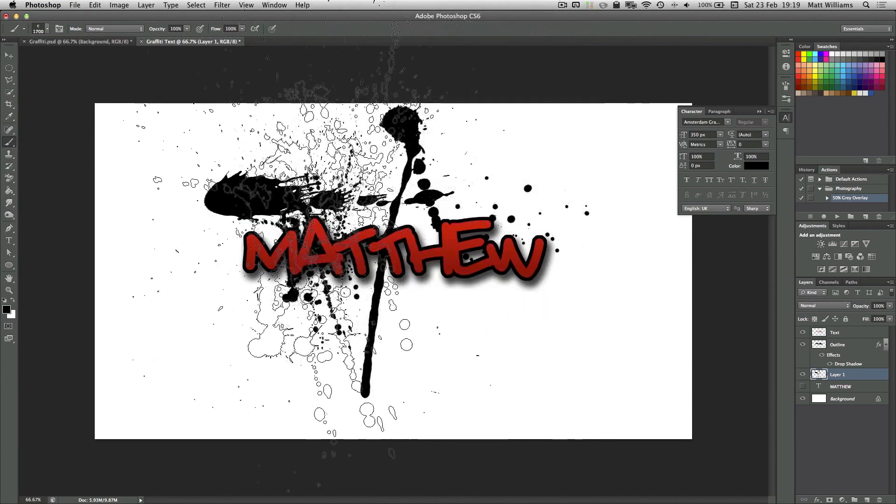
left_click(242, 224)
key("bracketleft")
key("bracketleft")
key("bracketleft")
key("bracketleft")
key("bracketleft")
key("bracketleft")
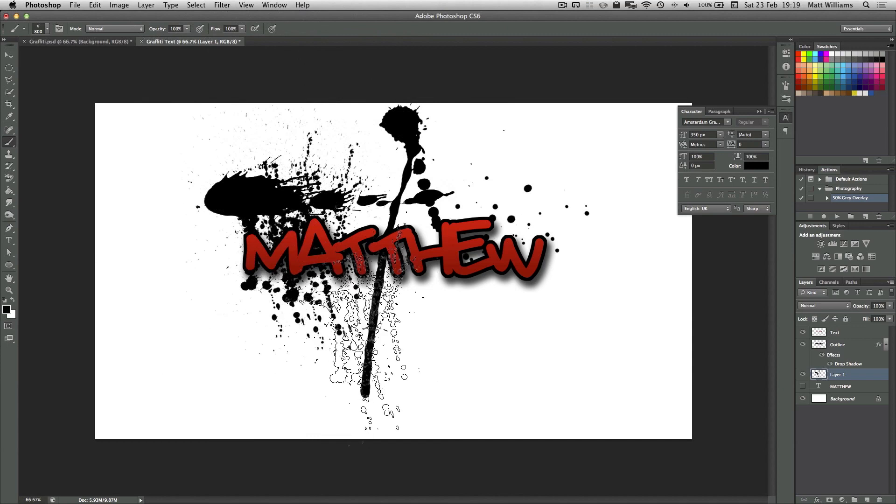
Stamp the 2406 px round droplet brush, reduced to 1200 px, behind the right half of the lettering
left_click(46, 29)
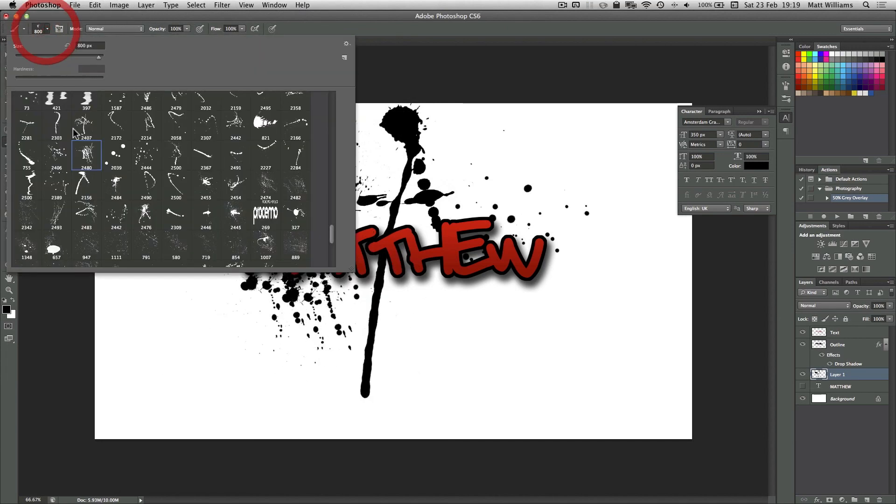
double_click(56, 155)
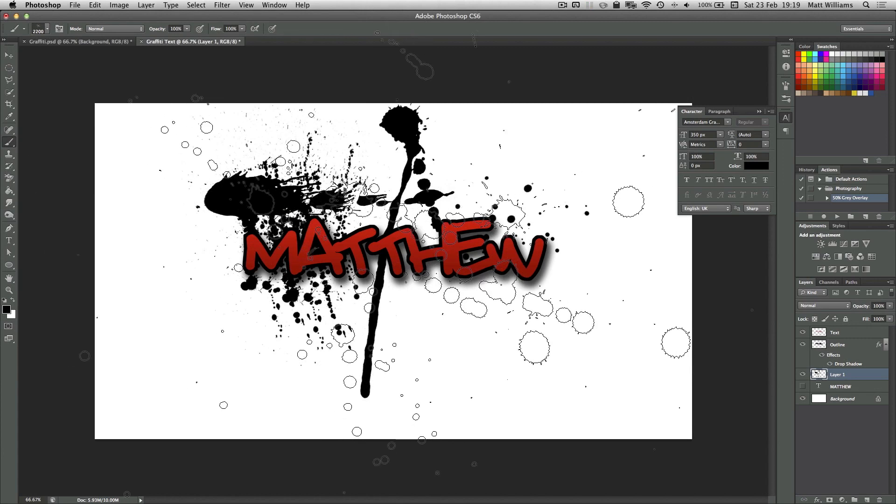
key("bracketleft")
key("bracketleft")
key("bracketleft")
key("bracketleft")
key("bracketleft")
key("bracketleft")
key("bracketleft")
key("bracketleft")
key("bracketleft")
key("bracketleft")
left_click(450, 274)
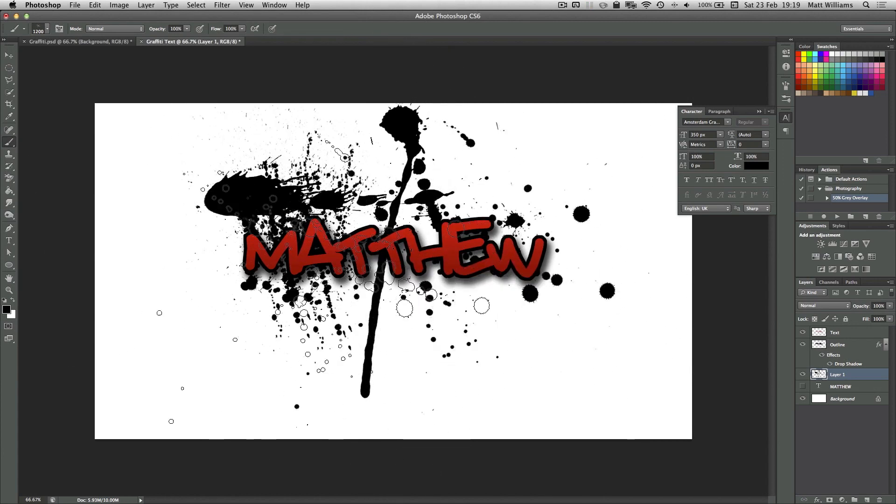
Stamp the 2500 px splatter brush with long thin drips, reduced to 1300 px, behind the middle of the lettering
left_click(47, 29)
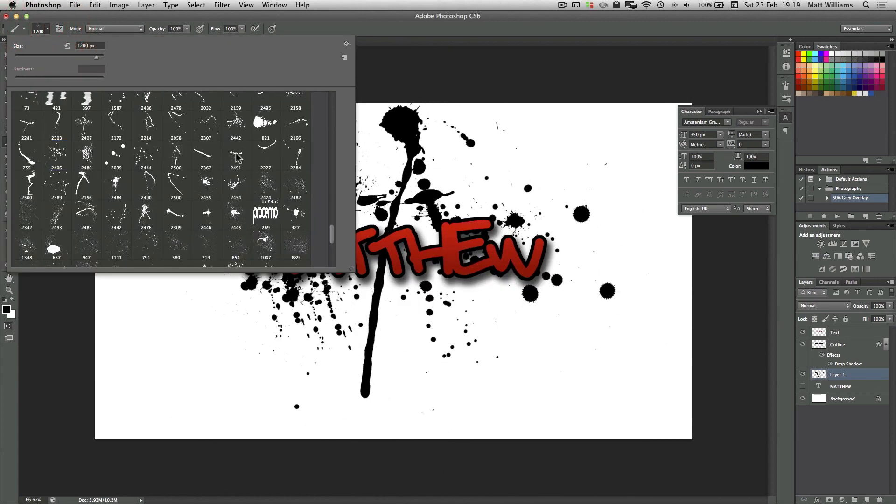
scroll(178, 222, "down", 1)
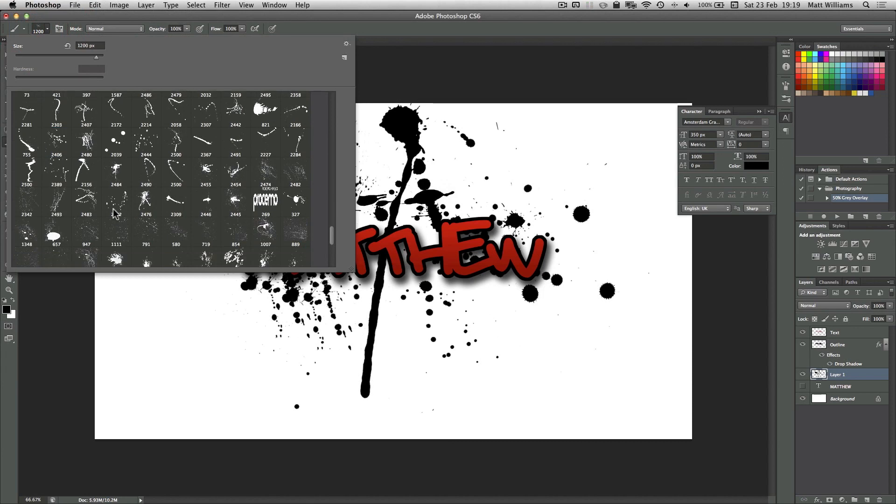
scroll(112, 232, "down", 1)
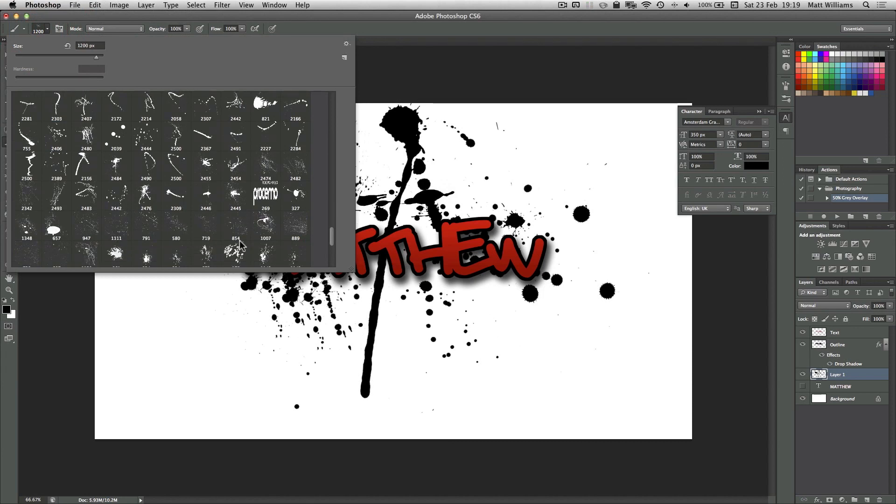
scroll(229, 242, "down", 10)
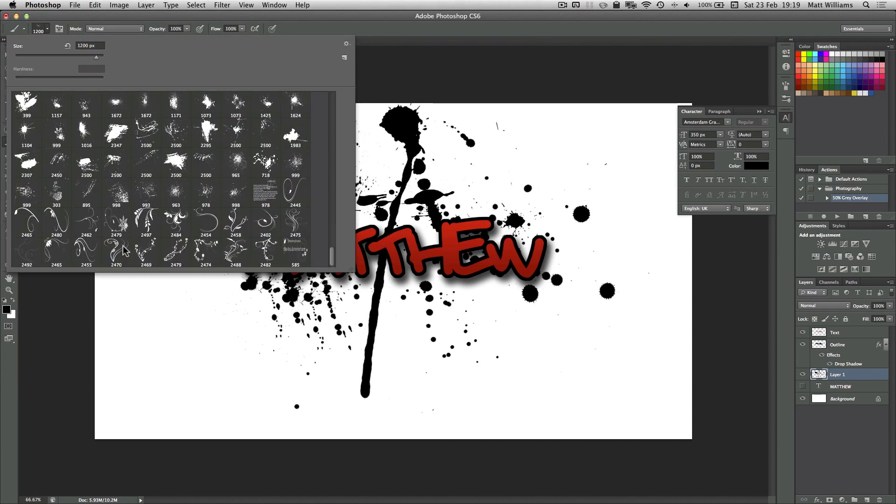
double_click(112, 161)
key("bracketleft")
key("bracketleft")
key("bracketleft")
key("bracketleft")
key("bracketleft")
key("bracketleft")
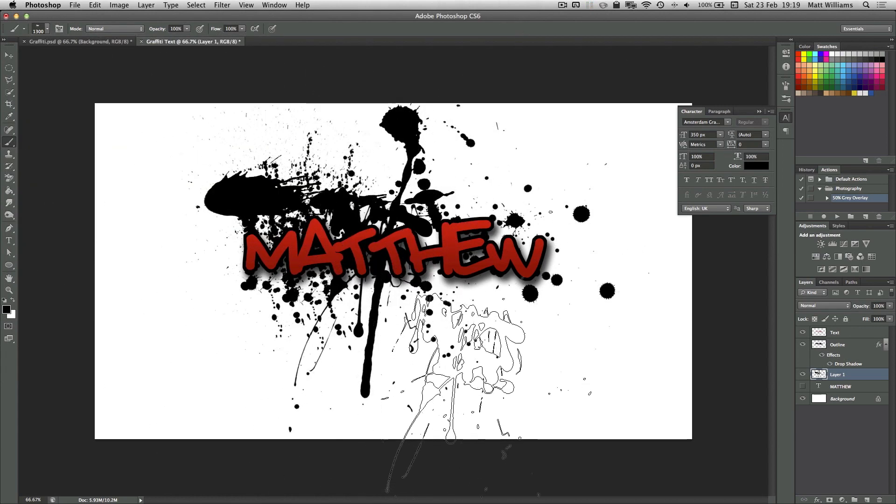
Stamp the 718 px splatter brush at 700 px behind the right end of the lettering
left_click(48, 30)
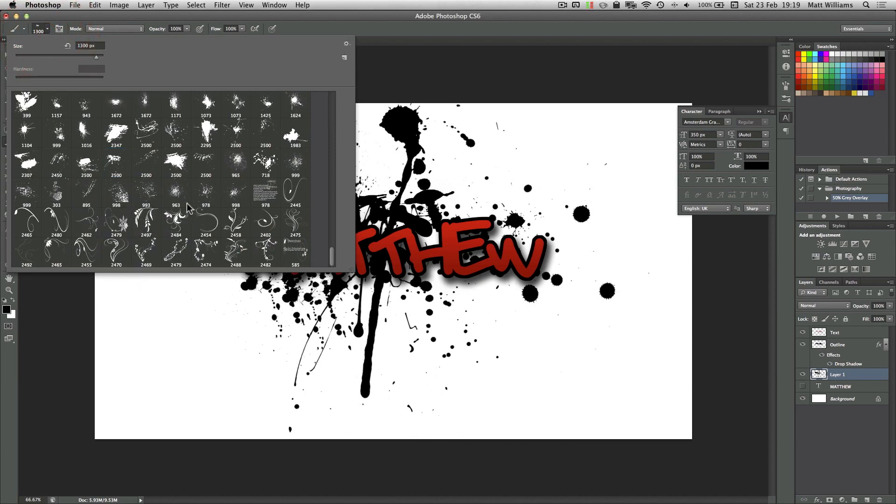
double_click(264, 163)
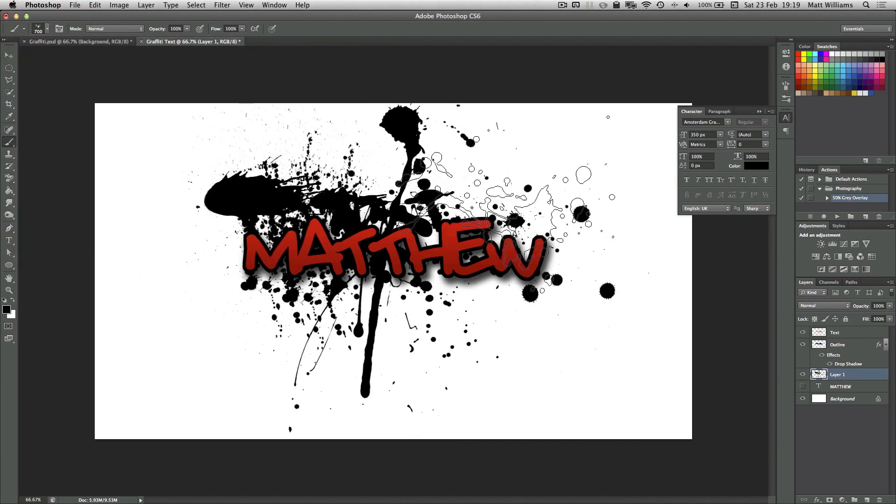
Try stamping the 2500 px large smeared blot brush, reduced to 1400 px, behind the middle of the lettering, and undo the stamp
left_click(47, 30)
double_click(173, 163)
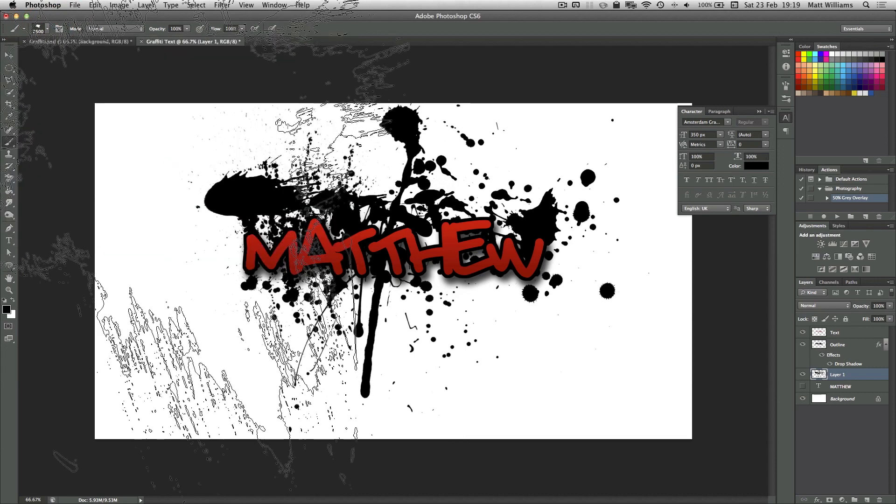
key("bracketleft")
key("bracketleft")
key("bracketleft")
key("bracketleft")
key("bracketleft")
key("bracketleft")
key("bracketleft")
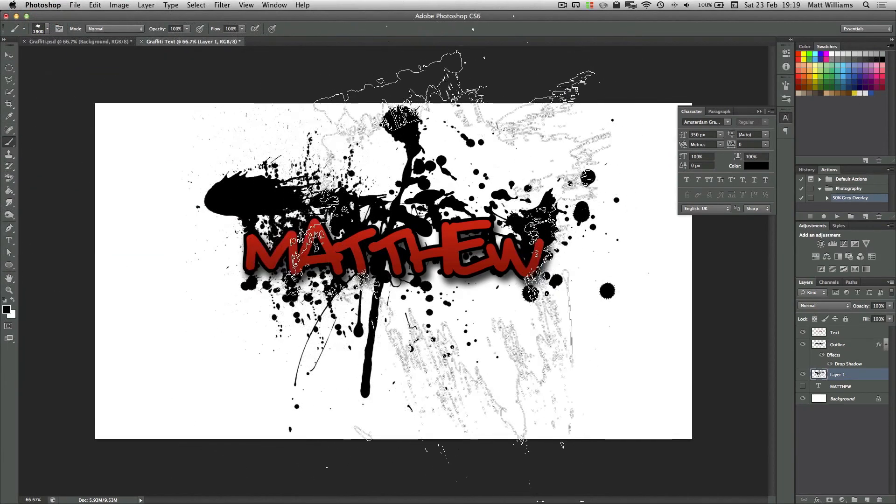
left_click(429, 250)
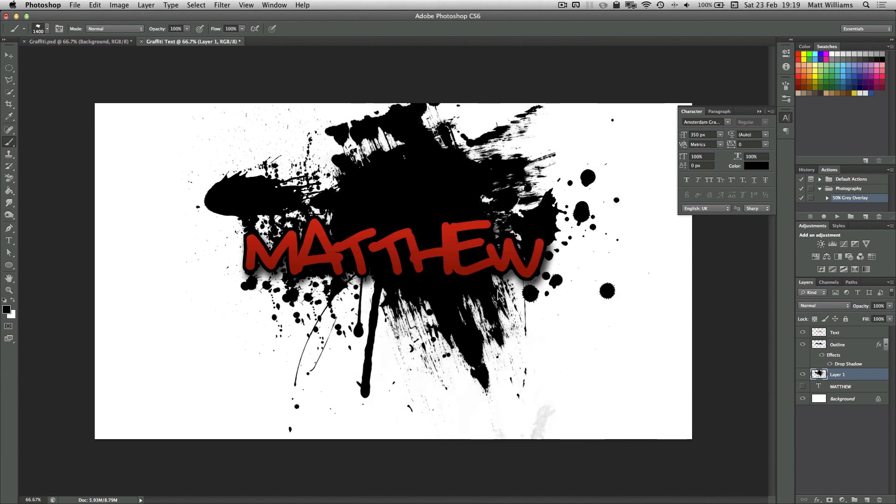
key("ctrl+z")
left_click(469, 259)
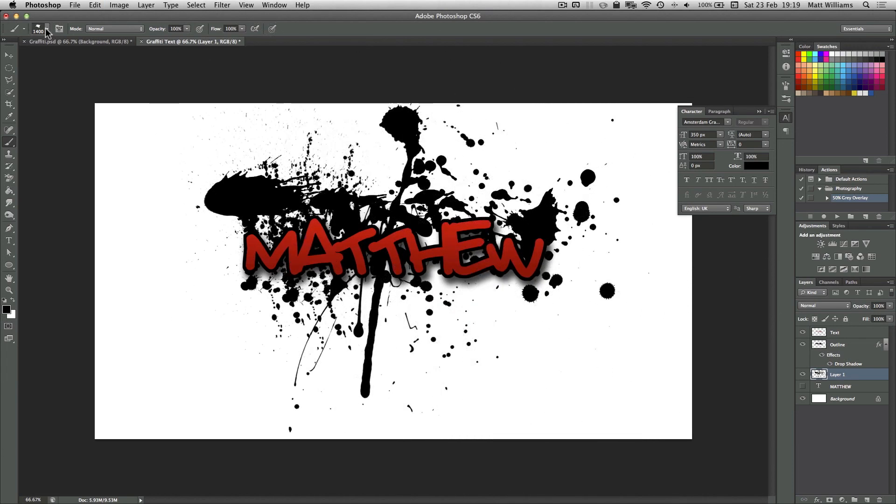
Stamp the 2307 px solid paint blot brush, reduced to 900 px, behind the middle of the lettering
left_click(48, 29)
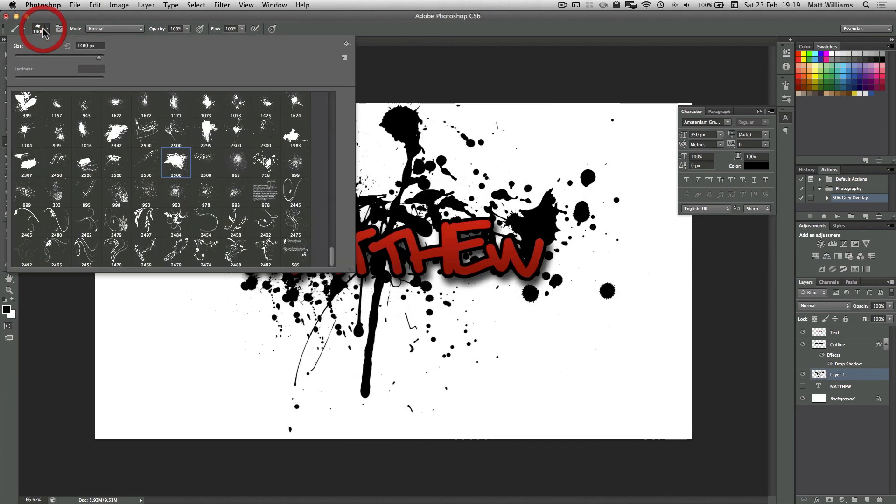
double_click(21, 161)
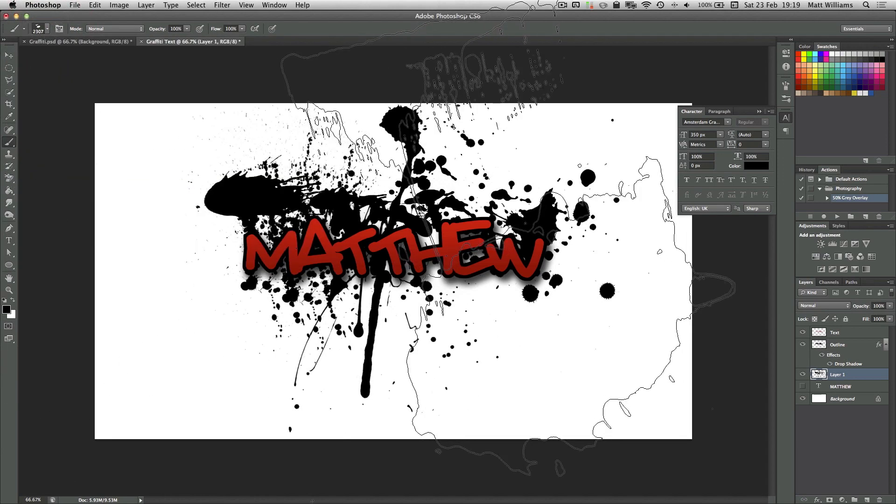
key("bracketleft")
key("bracketleft")
key("bracketleft")
key("bracketleft")
key("bracketleft")
key("bracketleft")
key("bracketleft")
key("bracketleft")
key("bracketleft")
key("bracketleft")
key("bracketleft")
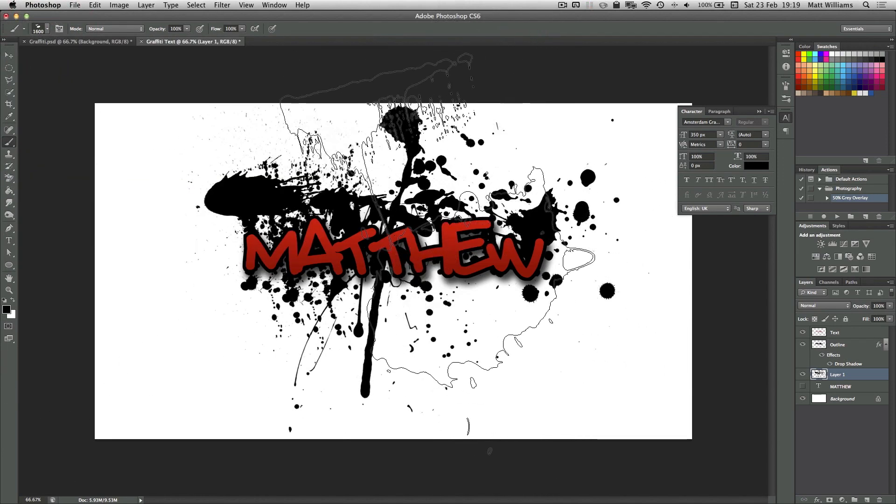
key("bracketleft")
key("bracketleft")
key("bracketleft")
key("bracketleft")
key("bracketleft")
key("bracketleft")
key("bracketleft")
key("bracketleft")
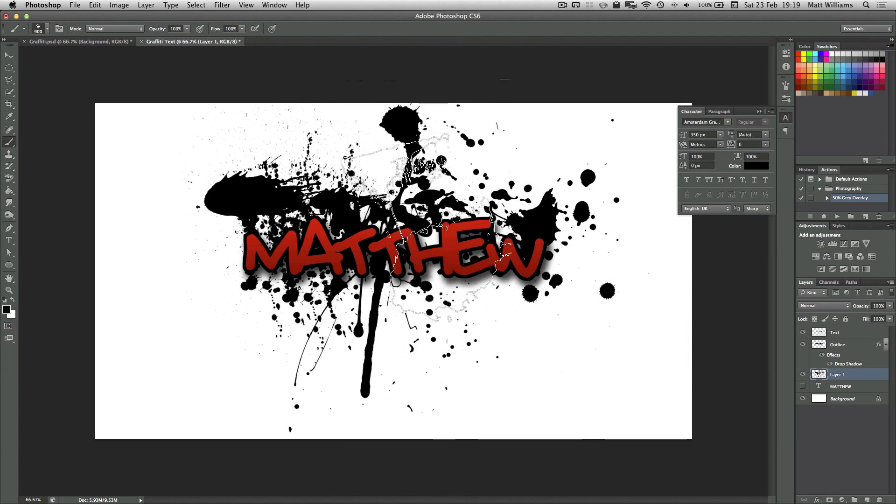
left_click(410, 220)
key("bracketright")
key("bracketright")
key("bracketright")
key("bracketright")
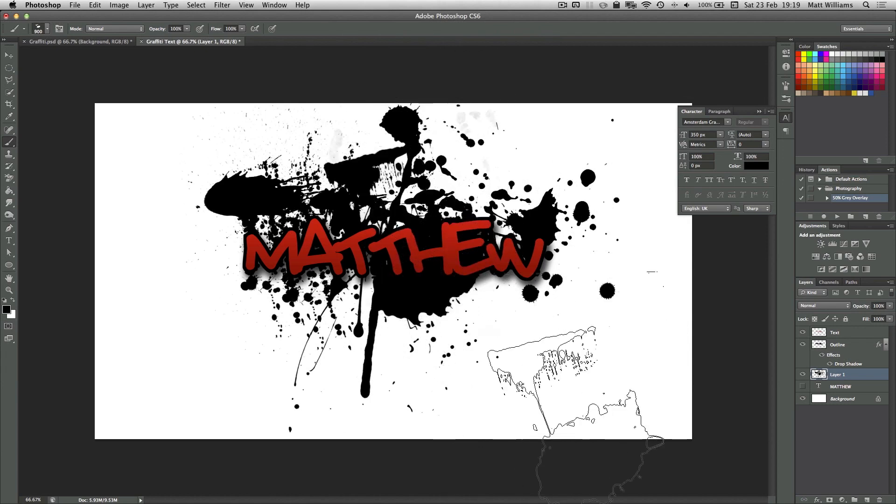
Set the foreground colour to the red #da0505
left_click(7, 312)
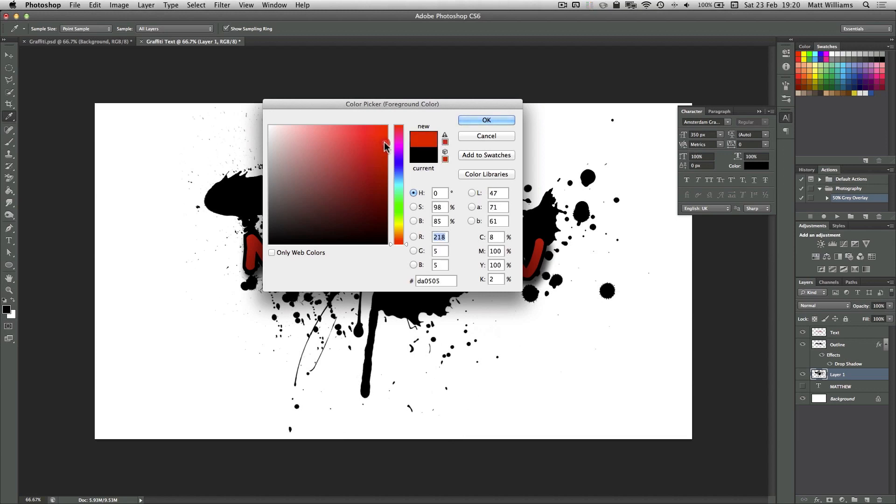
left_click(490, 121)
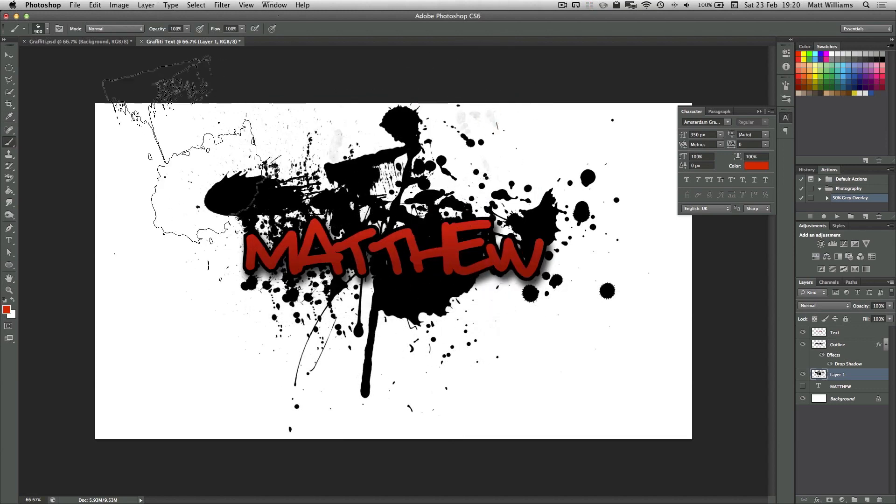
Stamp the 2500 px looping thin-line splatter brush in red, reduced to 500 px, behind the left middle of the lettering
left_click(49, 29)
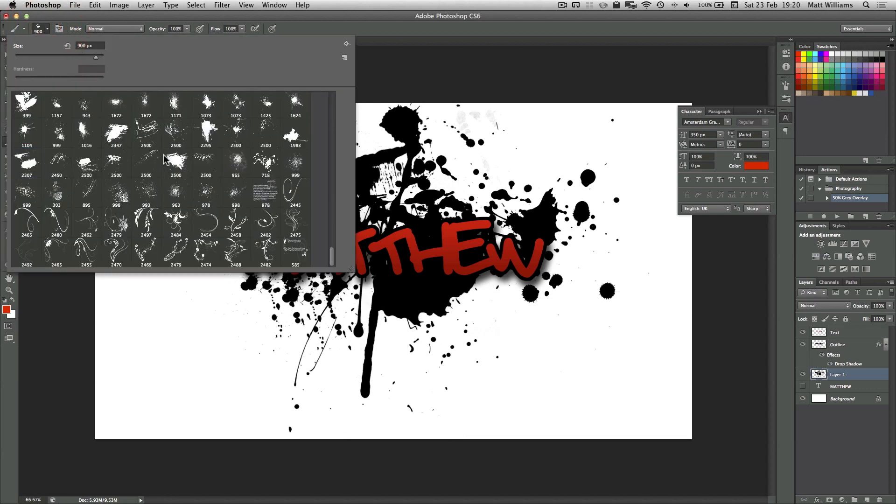
double_click(147, 133)
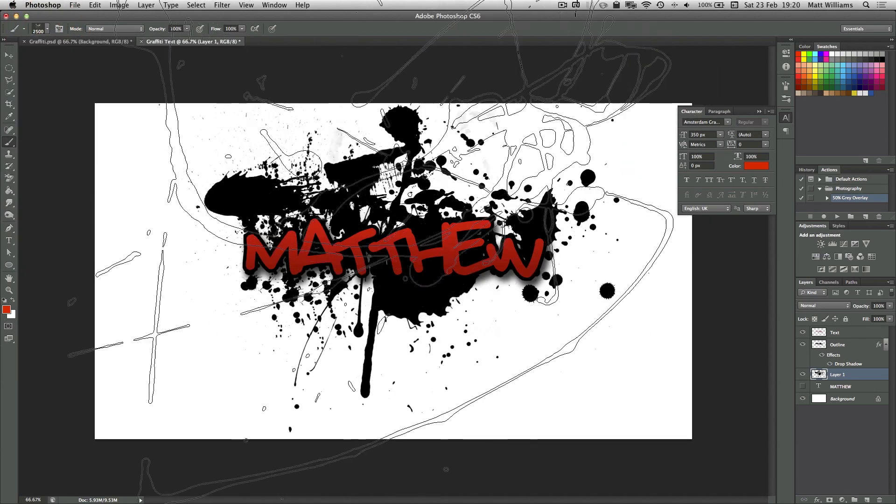
key("bracketleft")
key("bracketleft")
key("bracketleft")
key("bracketleft")
key("bracketleft")
key("bracketleft")
key("bracketleft")
key("bracketleft")
key("bracketleft")
key("bracketleft")
key("bracketleft")
key("bracketleft")
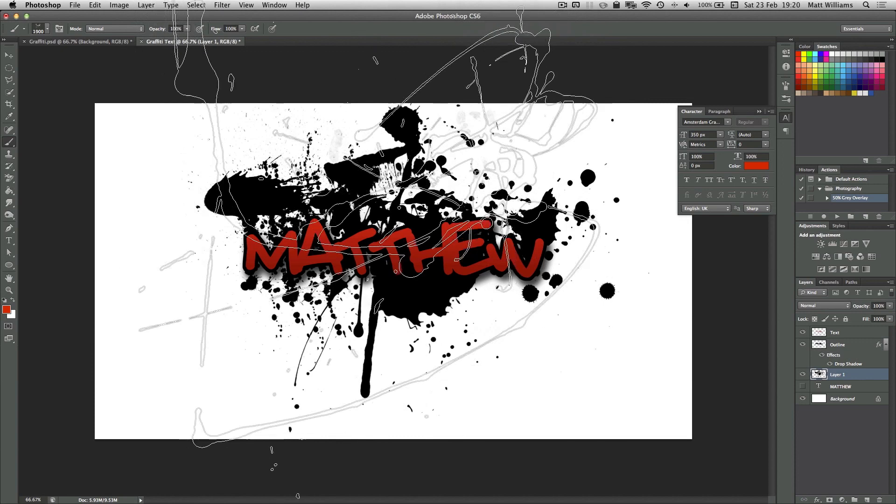
key("bracketleft")
key("bracketleft")
key("bracketleft")
key("bracketleft")
key("bracketleft")
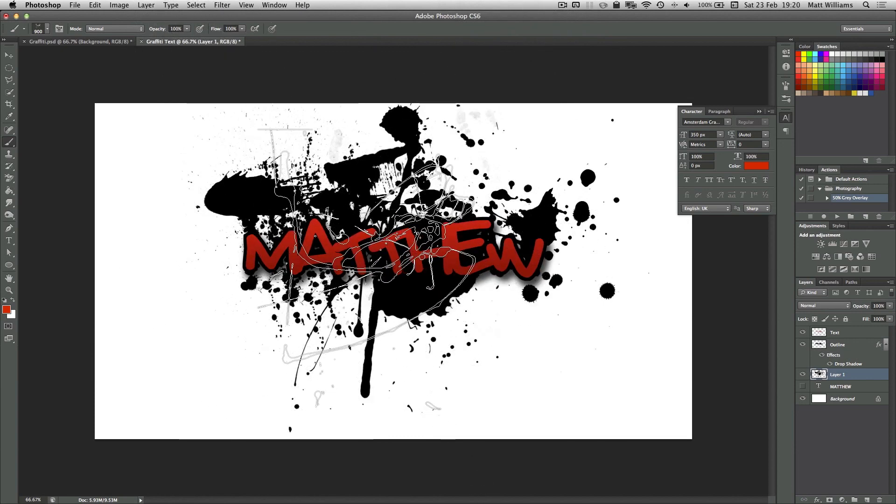
key("bracketleft")
key("bracketleft")
left_click(350, 273)
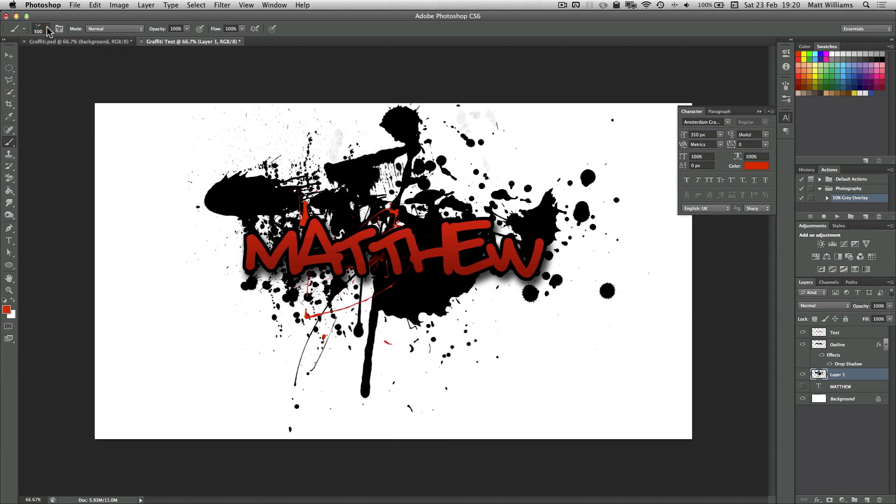
Stamp the 718 px splatter brush in red at full size just beyond the right end of the lettering
left_click(47, 28)
double_click(252, 161)
key("p")
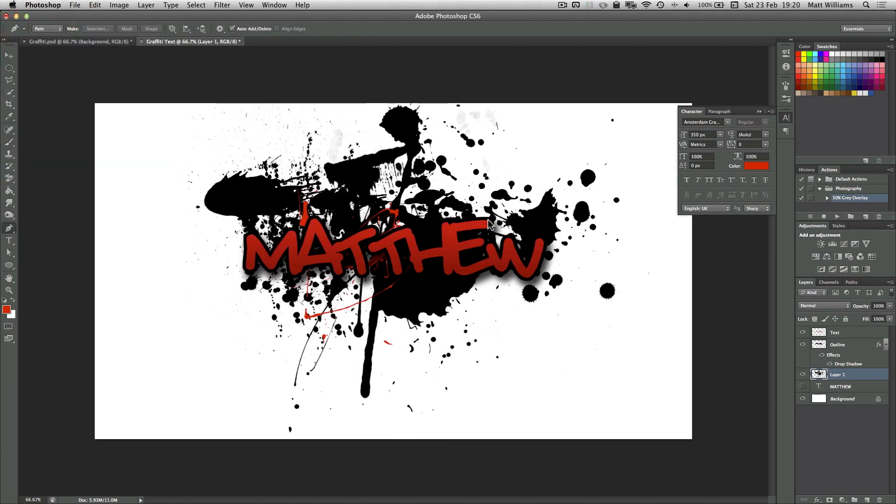
key("b")
left_click(567, 254)
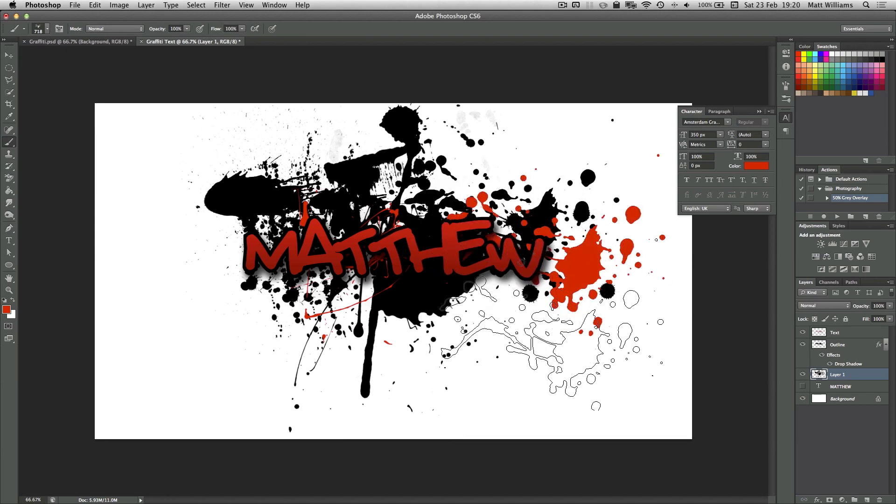
Stamp the 2450 px stringy splatter brush in red, reduced to 900 px, behind the upper middle of the lettering
left_click(47, 30)
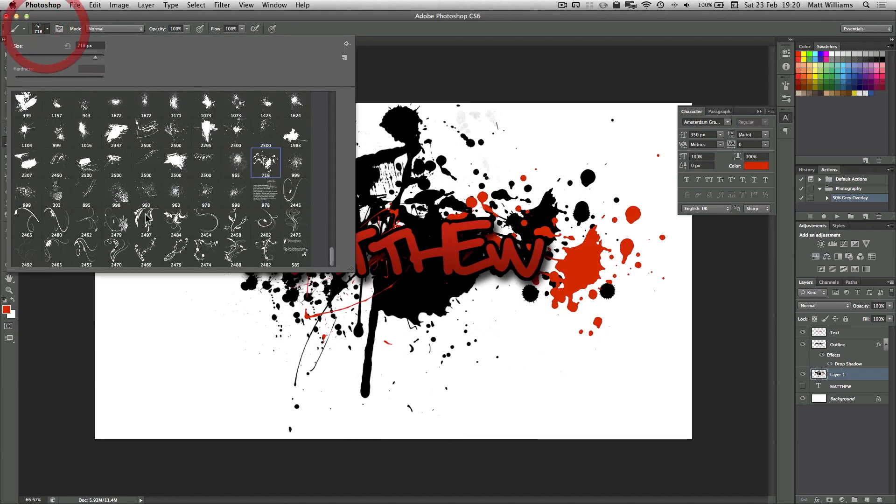
double_click(117, 193)
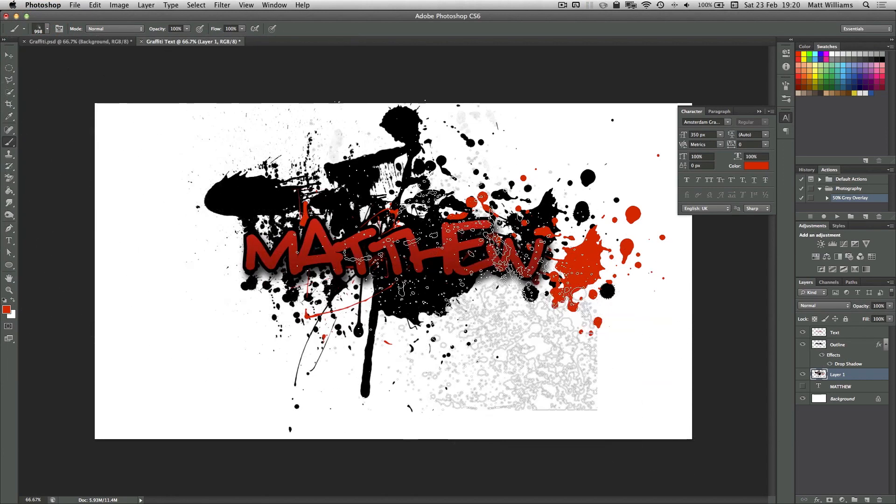
left_click(48, 29)
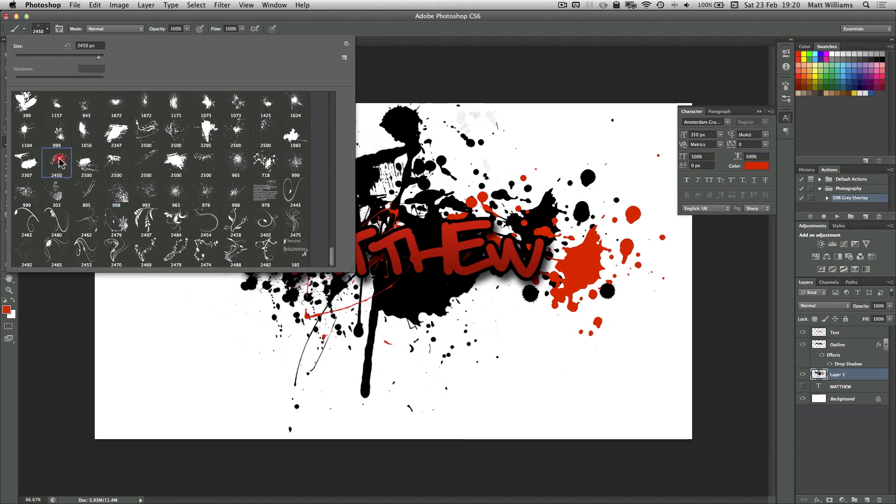
double_click(59, 162)
key("bracketleft")
key("bracketleft")
key("bracketleft")
key("bracketleft")
key("bracketleft")
key("bracketleft")
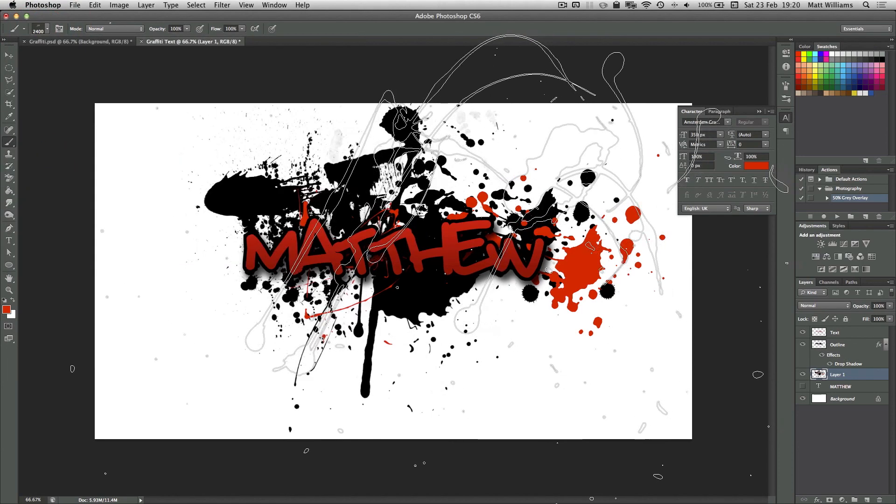
key("bracketleft")
key("bracketleft")
key("bracketleft")
key("bracketleft")
key("bracketleft")
key("bracketleft")
key("bracketleft")
key("bracketleft")
key("bracketleft")
key("bracketleft")
key("bracketleft")
key("bracketleft")
key("bracketleft")
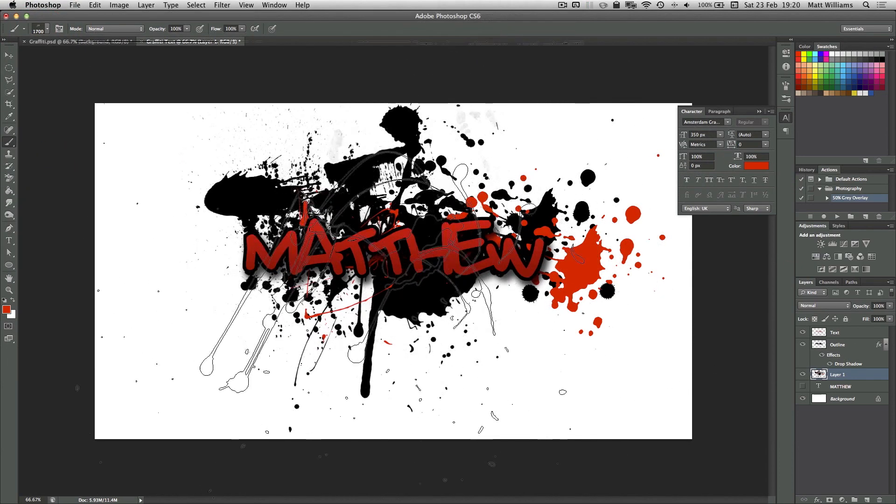
key("bracketright")
key("bracketright")
key("bracketright")
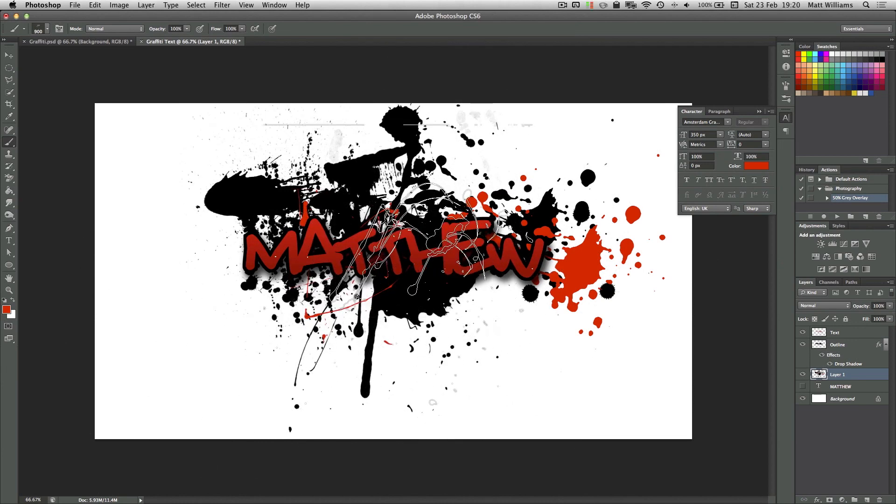
left_click(432, 220)
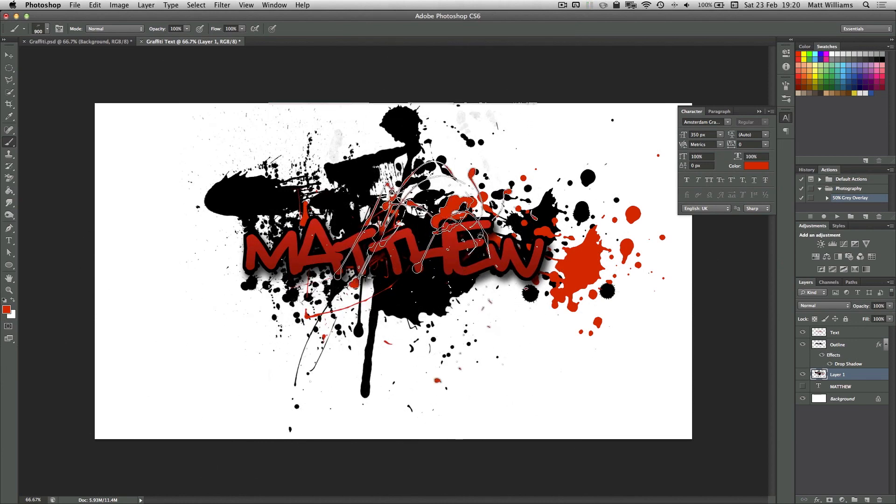
Burn splatter texture into the red lettering on the Text layer using the 2500 px looping thin-line brush, reduced to 400 px
key("v")
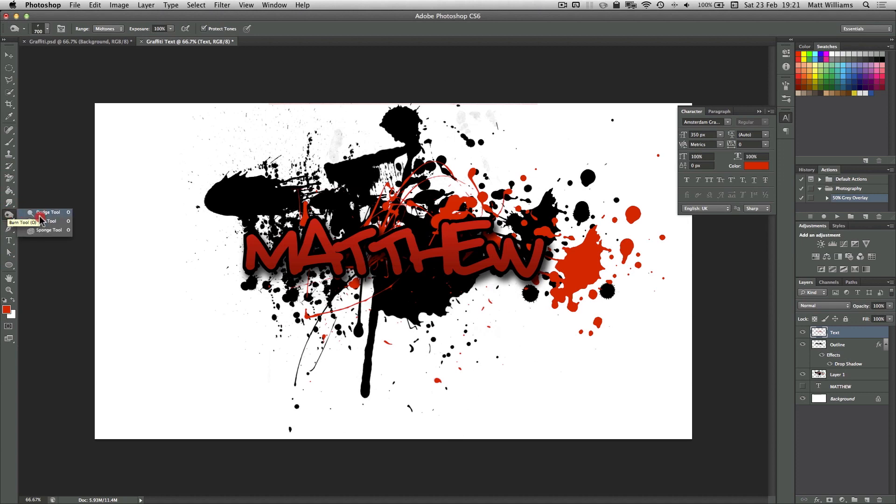
left_click(41, 224)
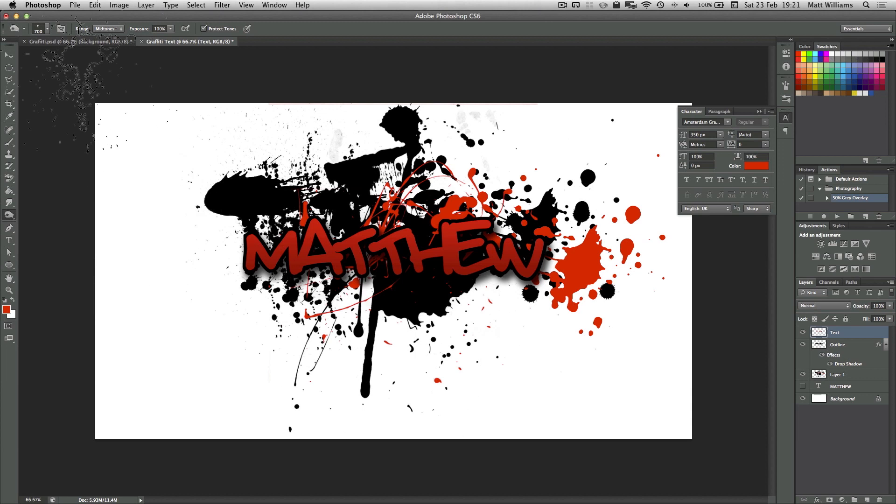
left_click(47, 31)
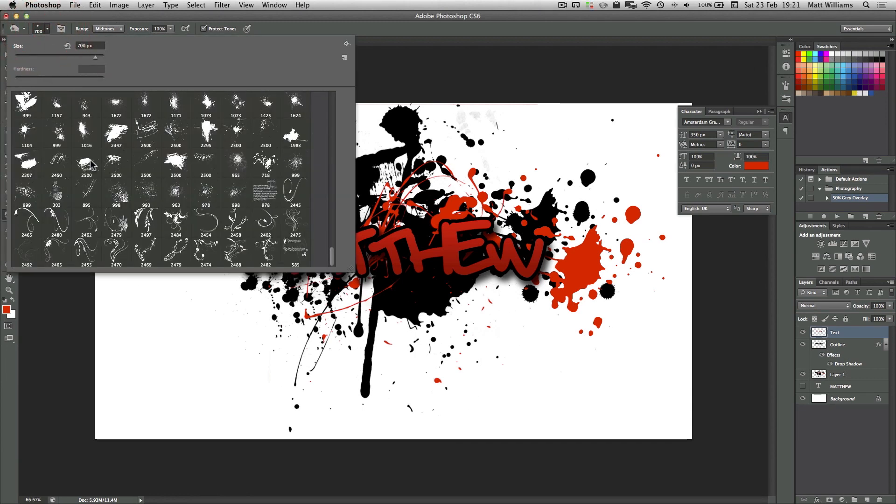
double_click(148, 133)
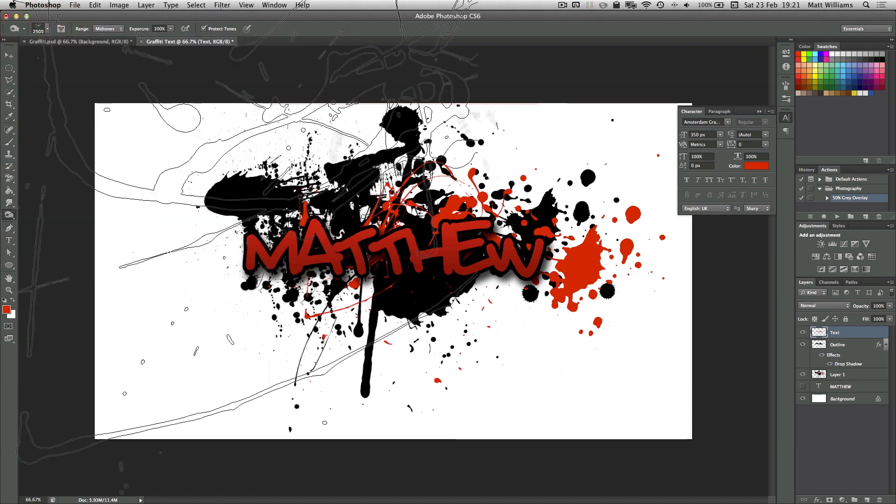
key("bracketleft")
key("bracketleft")
key("bracketleft")
key("bracketleft")
key("bracketleft")
key("bracketleft")
key("bracketleft")
key("bracketleft")
key("bracketleft")
key("bracketleft")
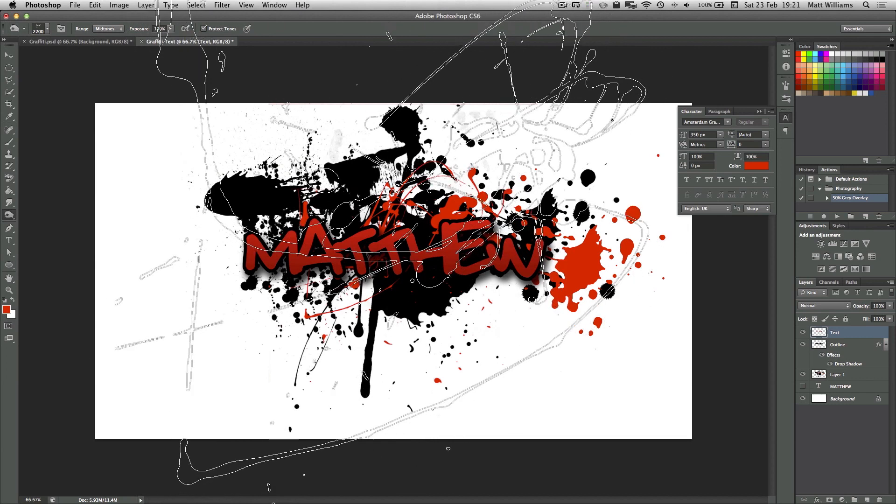
key("bracketleft")
key("bracketleft")
key("bracketleft")
key("bracketleft")
key("bracketleft")
key("bracketleft")
key("bracketleft")
key("bracketleft")
key("bracketleft")
key("bracketleft")
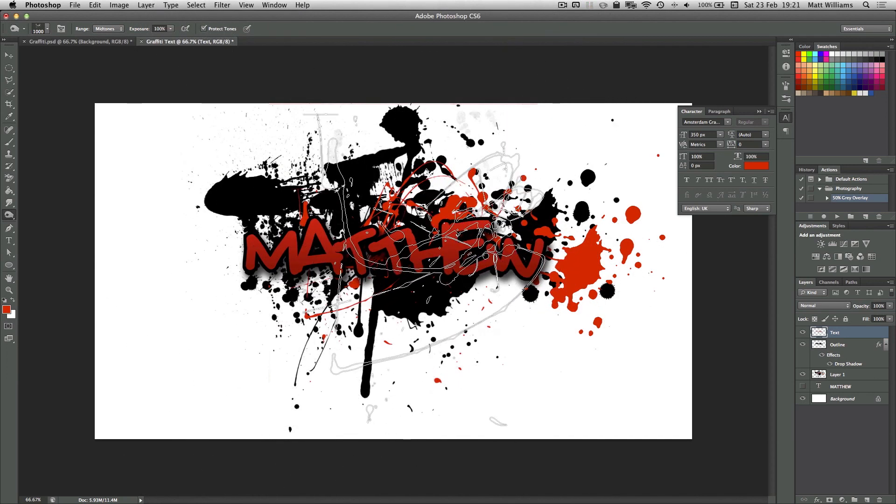
key("bracketleft")
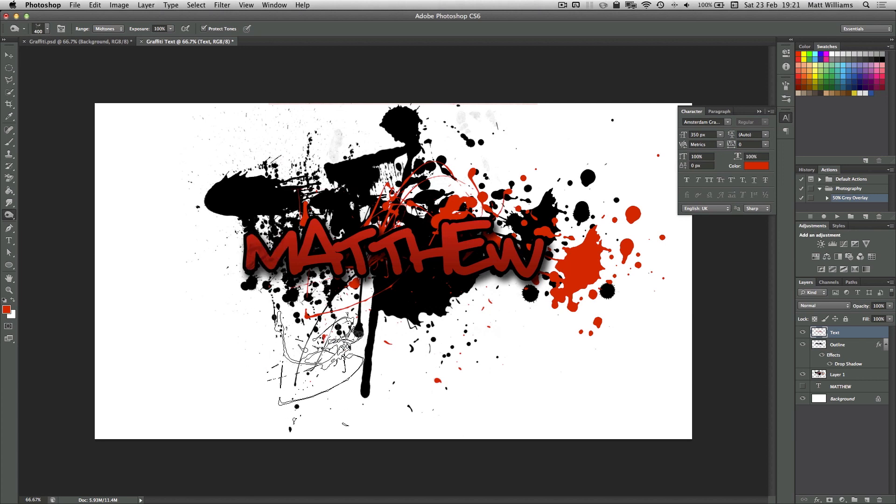
Burn more texture into the red lettering with the 998 px splatter brush at 600 px and the 2500 px dripping brush at 1800 px
left_click(47, 30)
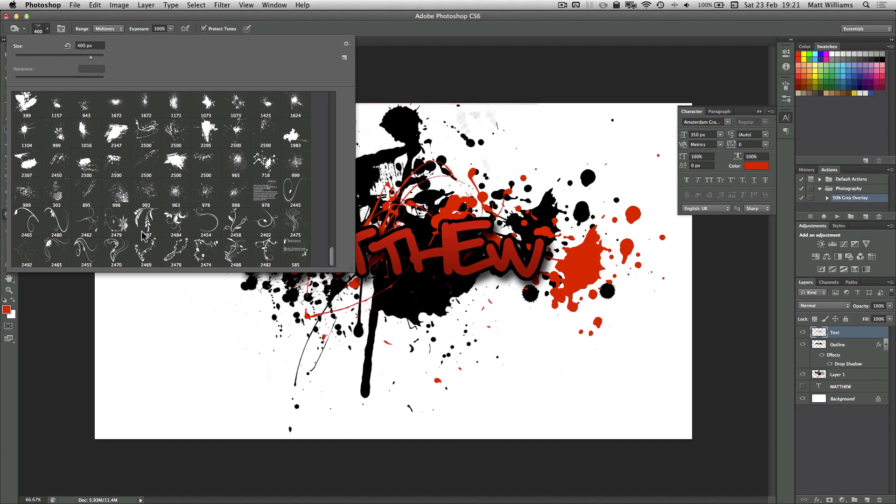
double_click(111, 195)
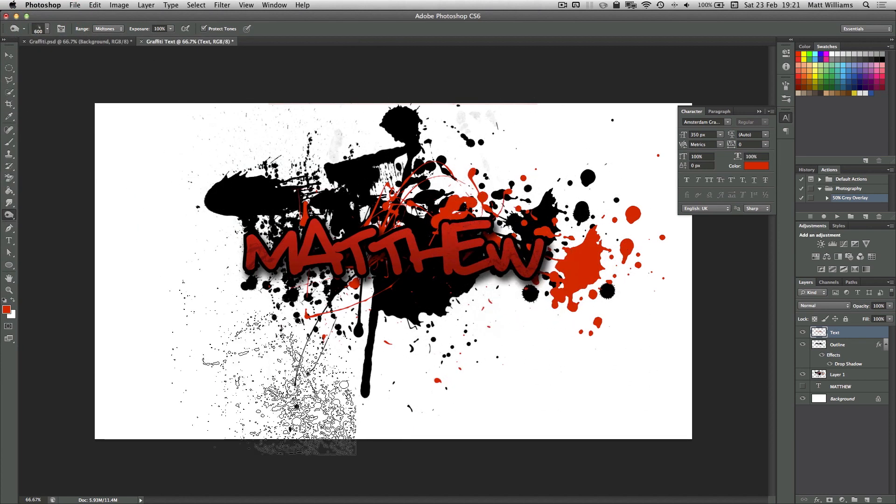
left_click(47, 29)
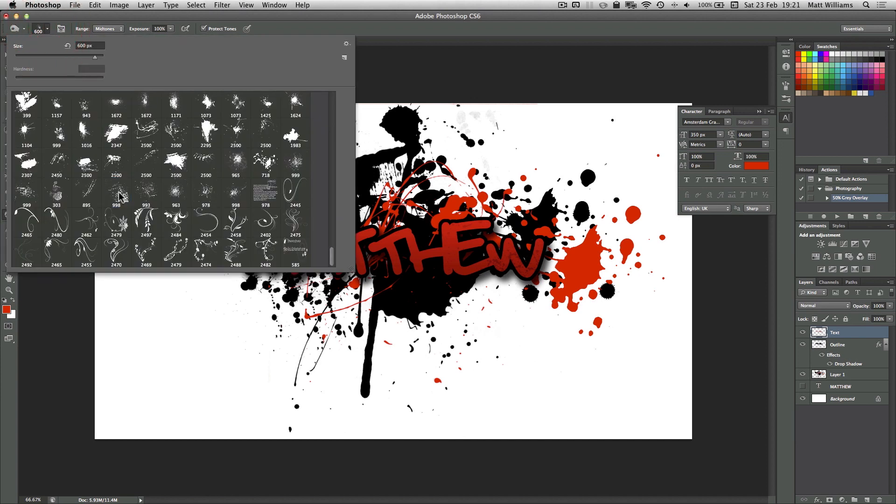
double_click(205, 163)
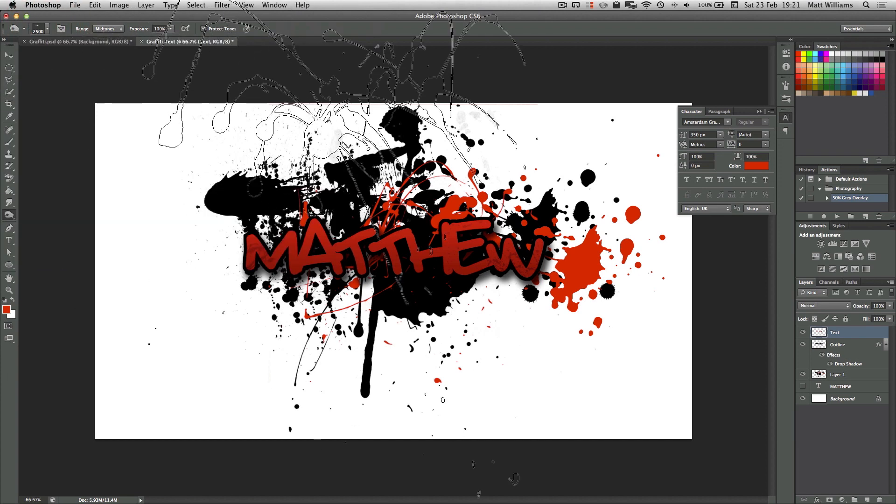
key("bracketleft")
key("bracketleft")
key("bracketleft")
key("bracketleft")
key("bracketleft")
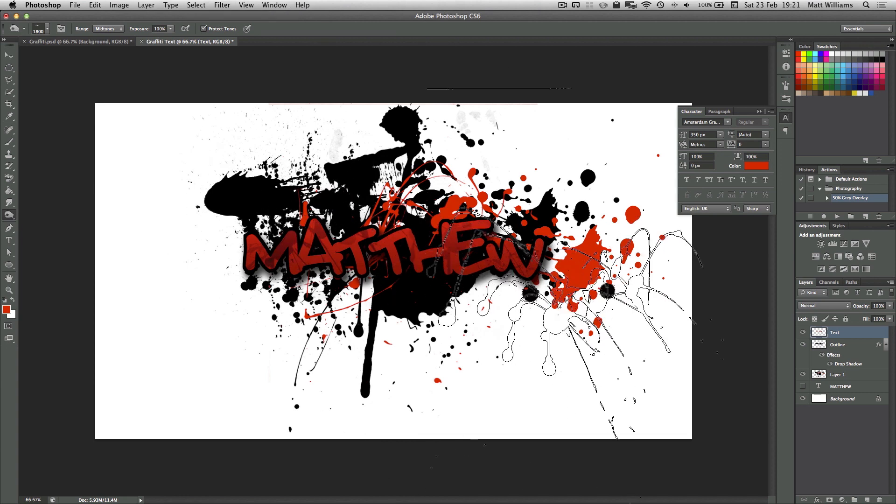
Burn the middle of the red lettering with the 999 px splatter brush, reduced to 700 px
left_click(46, 29)
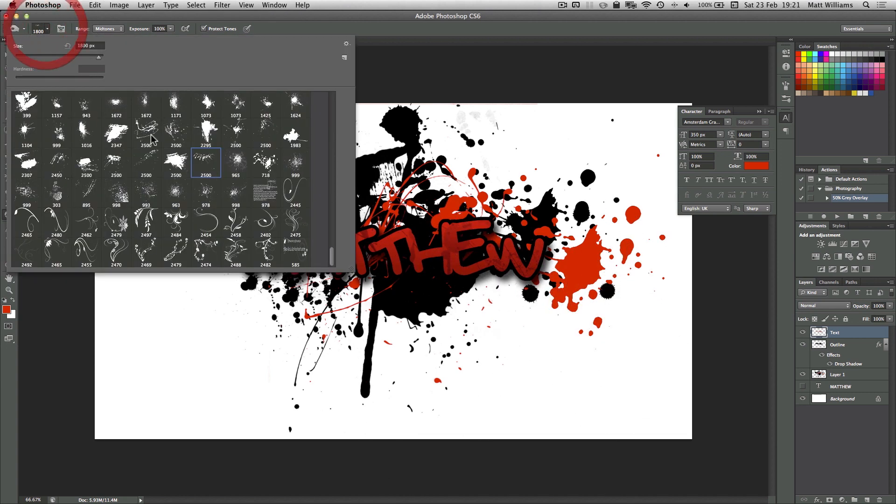
double_click(61, 135)
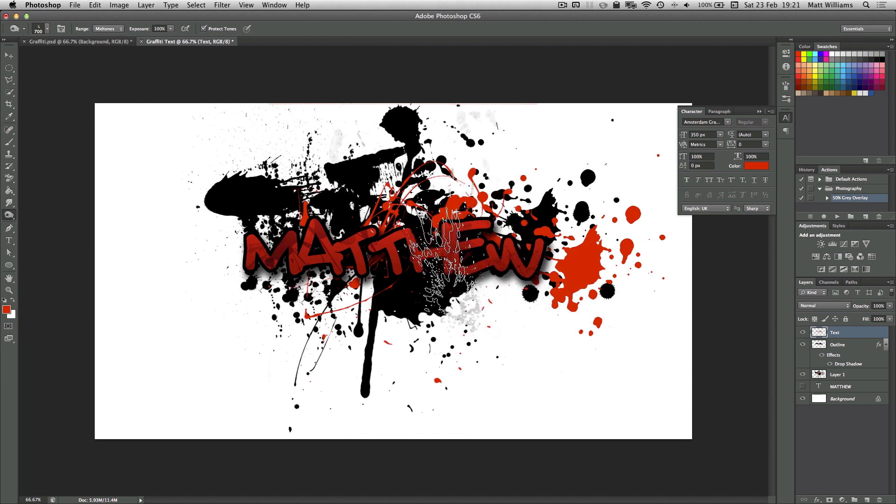
key("bracketleft")
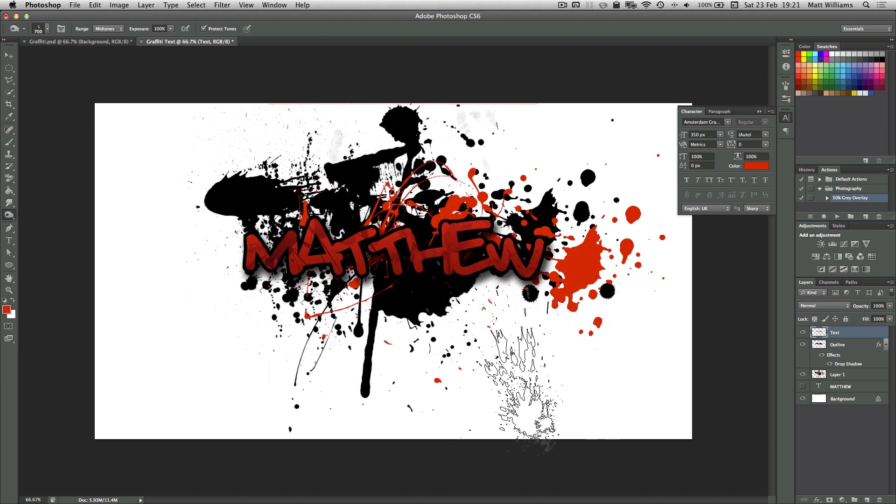
In Graffiti.psd, hide the Graffiti group and show the Paint group to view the multicoloured example artwork
left_click(89, 41)
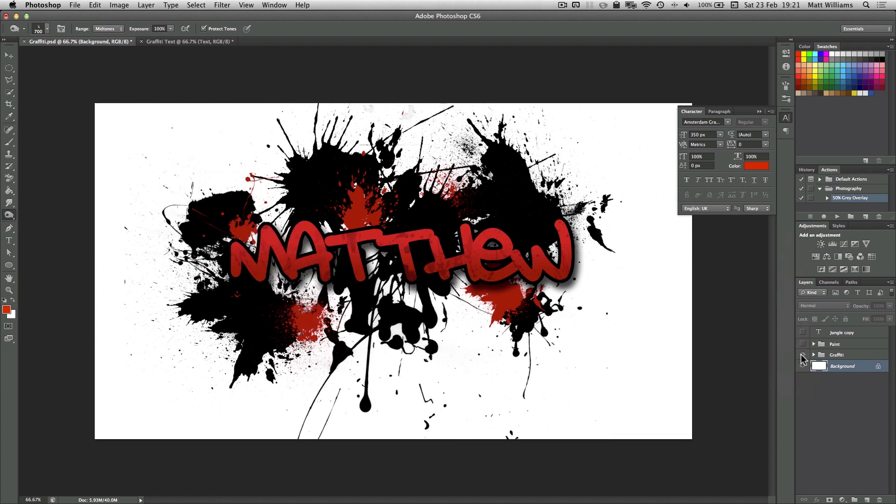
left_click(803, 356)
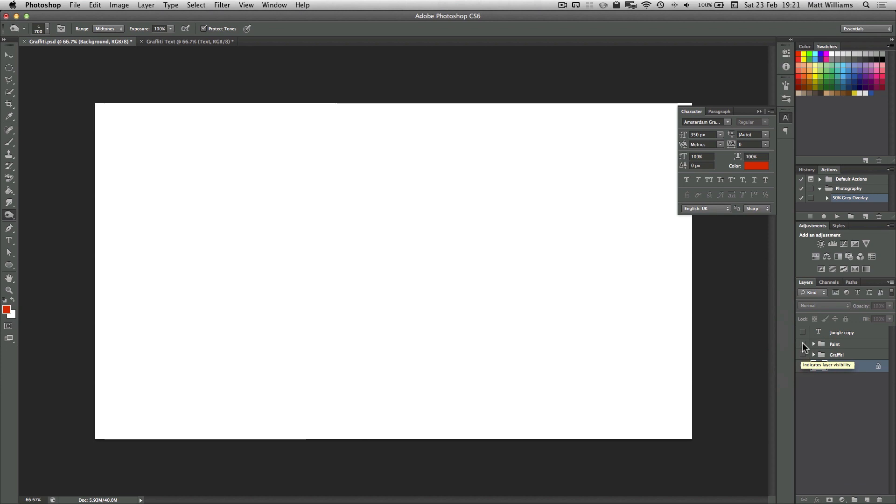
left_click(803, 344)
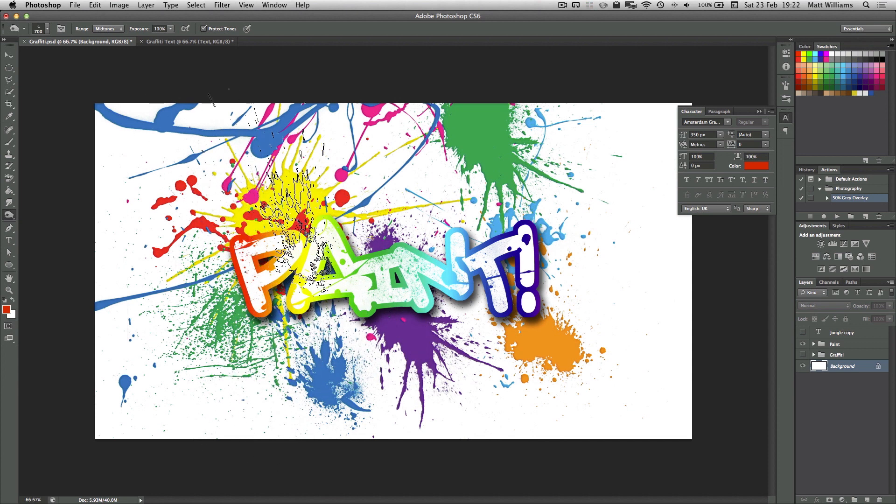
key("v")
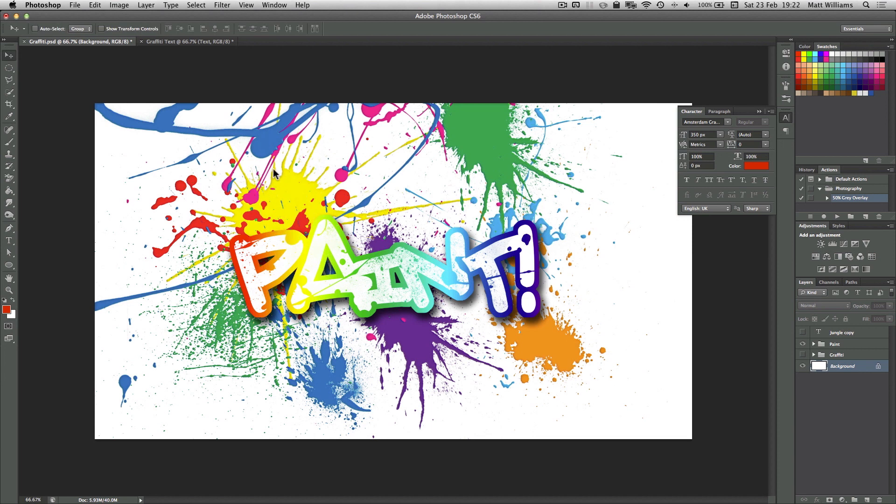